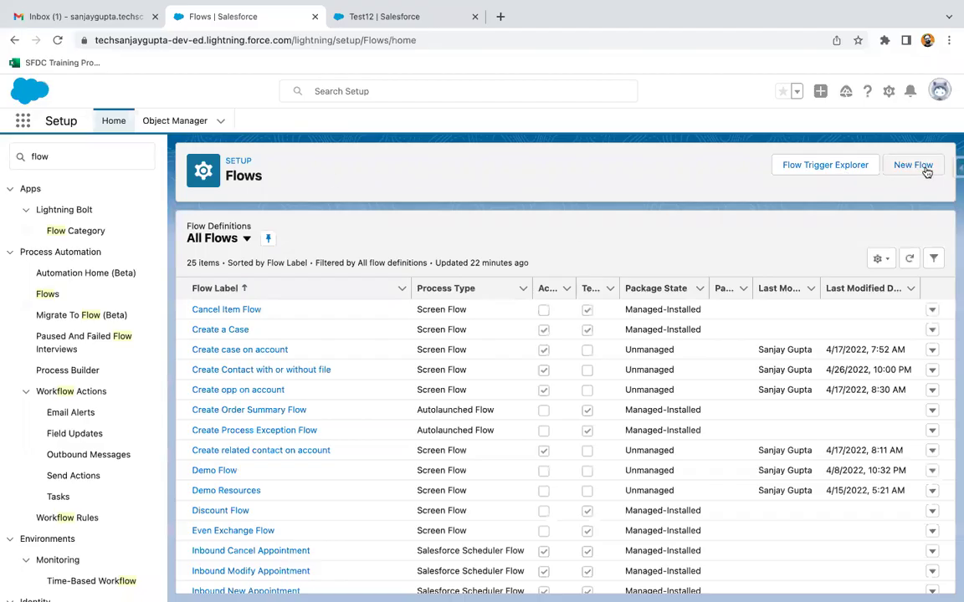
Start building a new flow from the Flows list in Setup.
click(920, 167)
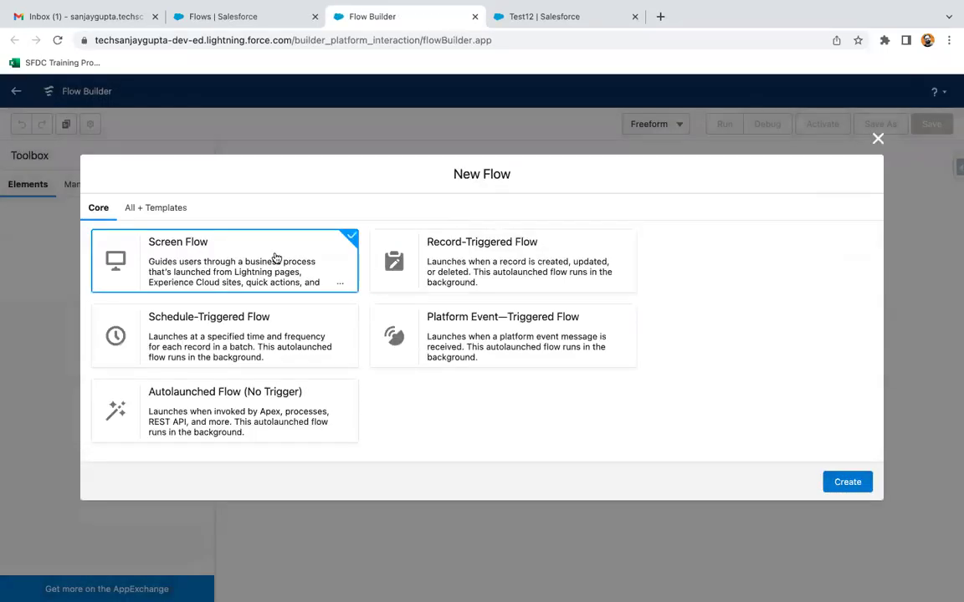
Create a screen flow and add a screen labelled 'Get Qty' after Start.
click(847, 481)
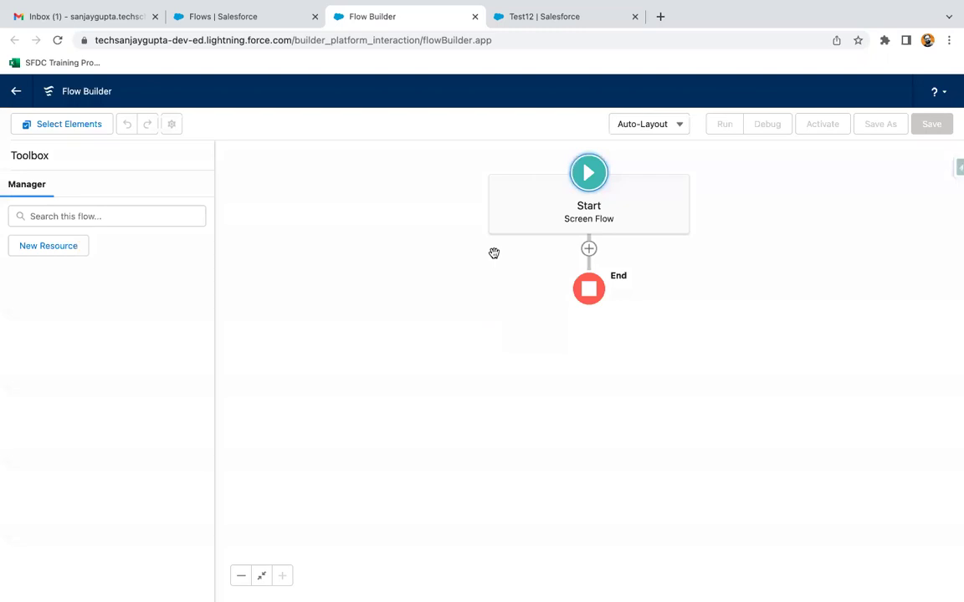
click(589, 250)
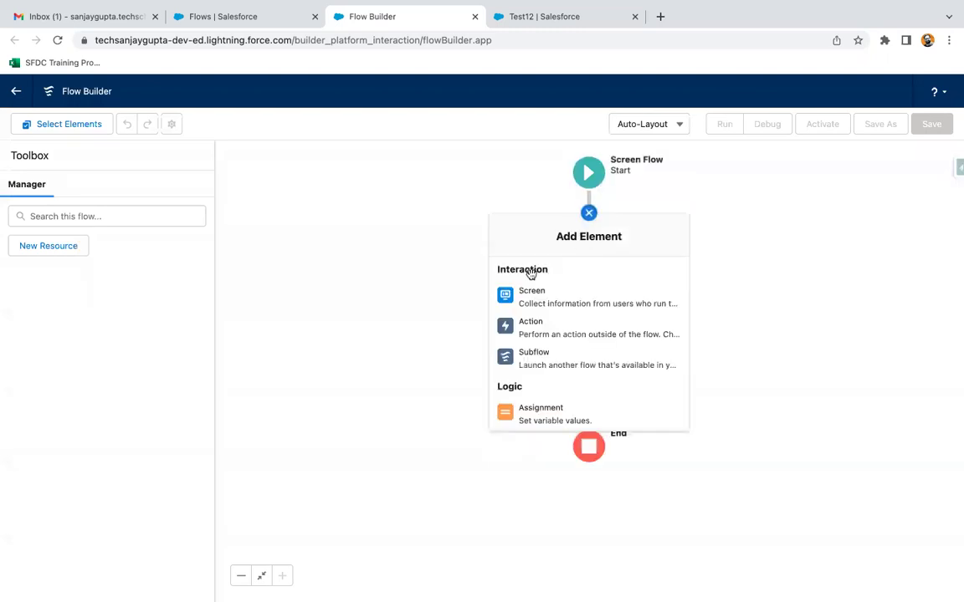
click(542, 298)
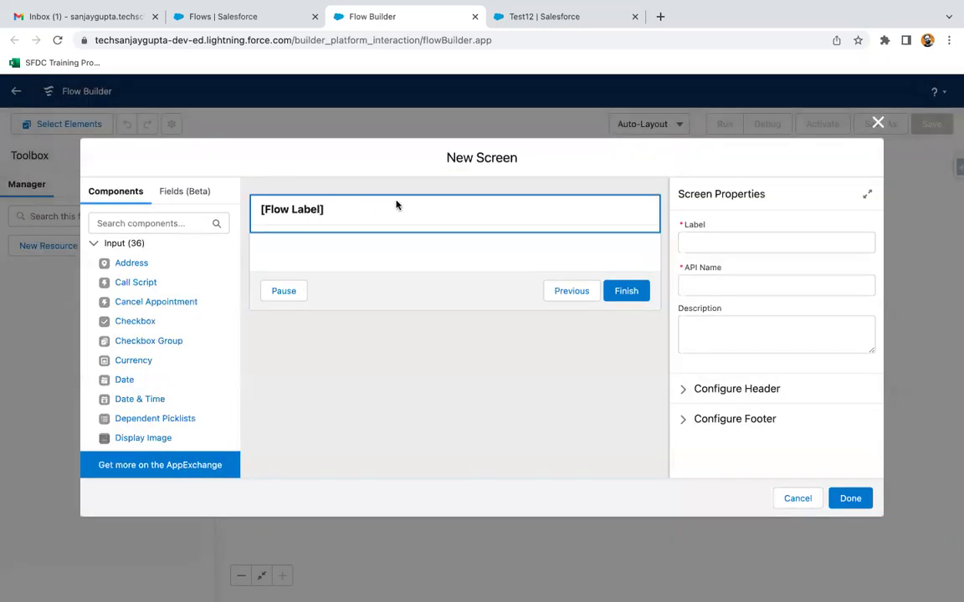
click(396, 204)
click(700, 241)
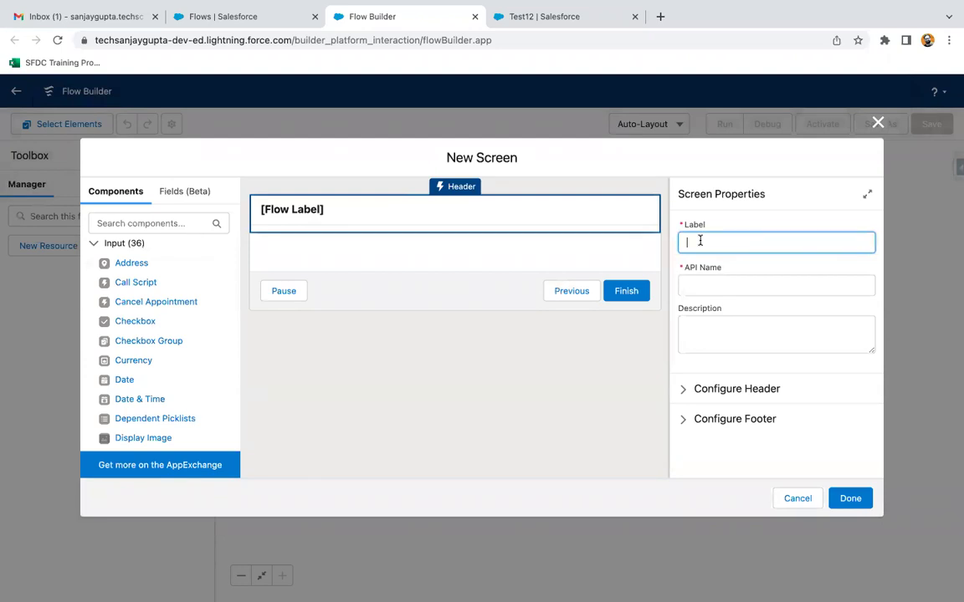
text(Get Qty)
click(325, 228)
Add a required Number input 'How many opportunities you want to create?' to Get Qty.
click(154, 219)
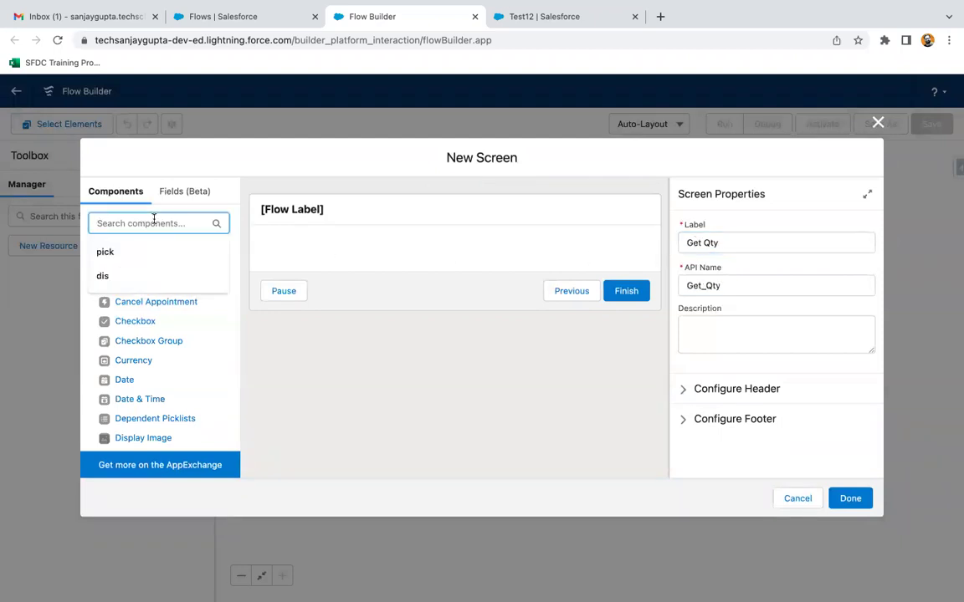
text(num)
drag(134, 263, 339, 246)
click(715, 242)
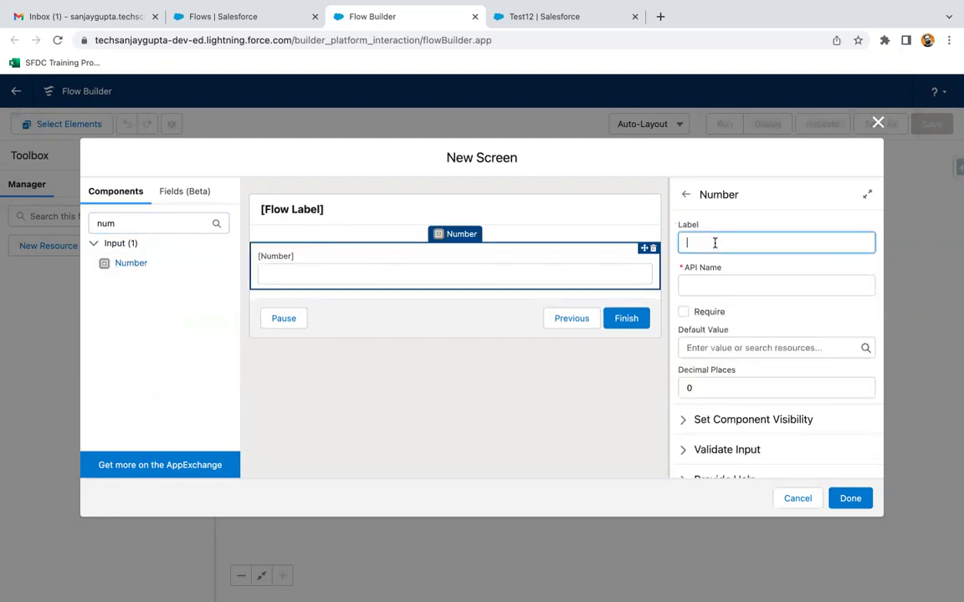
text(How many opportunities you w)
text(ant to create?)
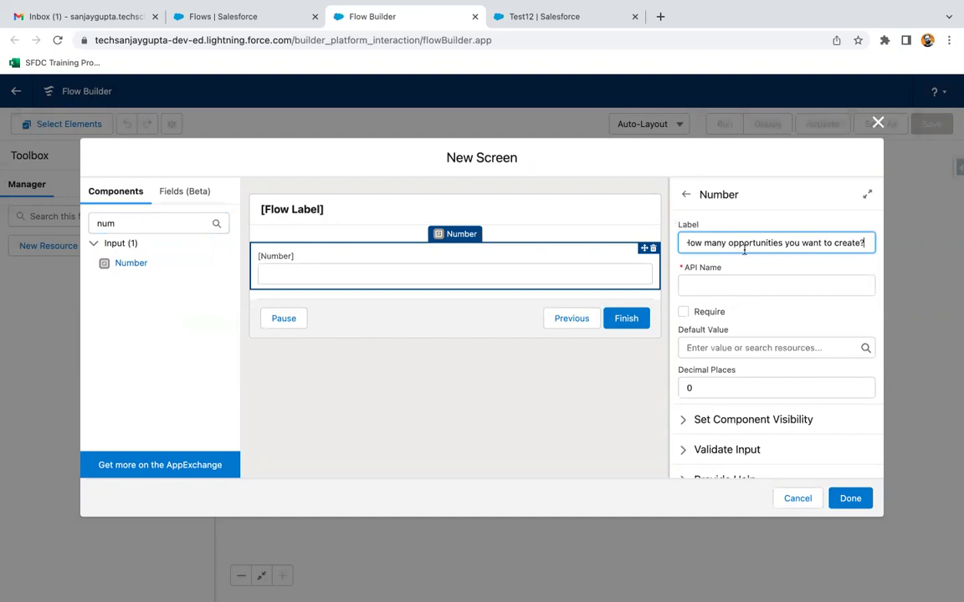
click(768, 268)
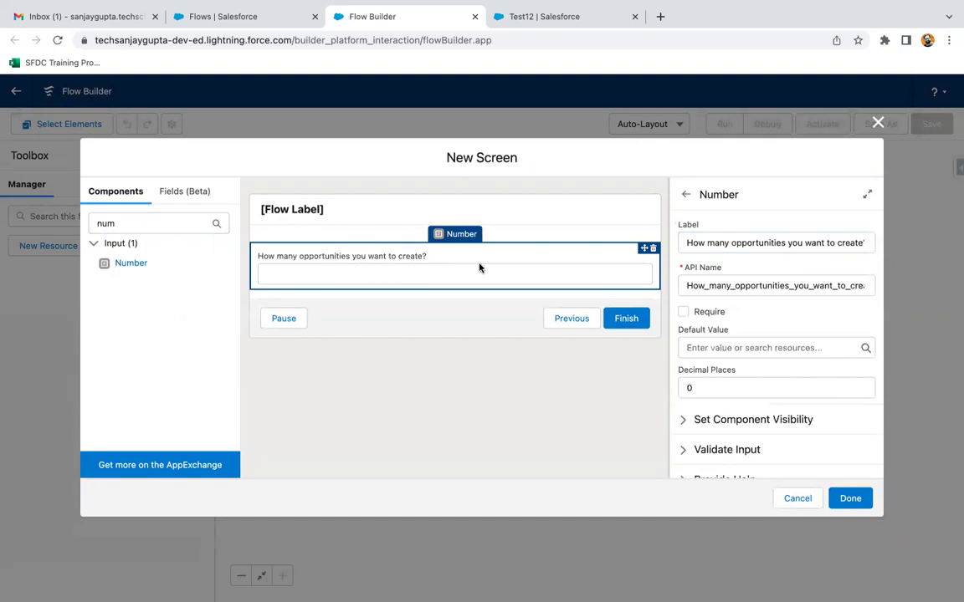
click(684, 312)
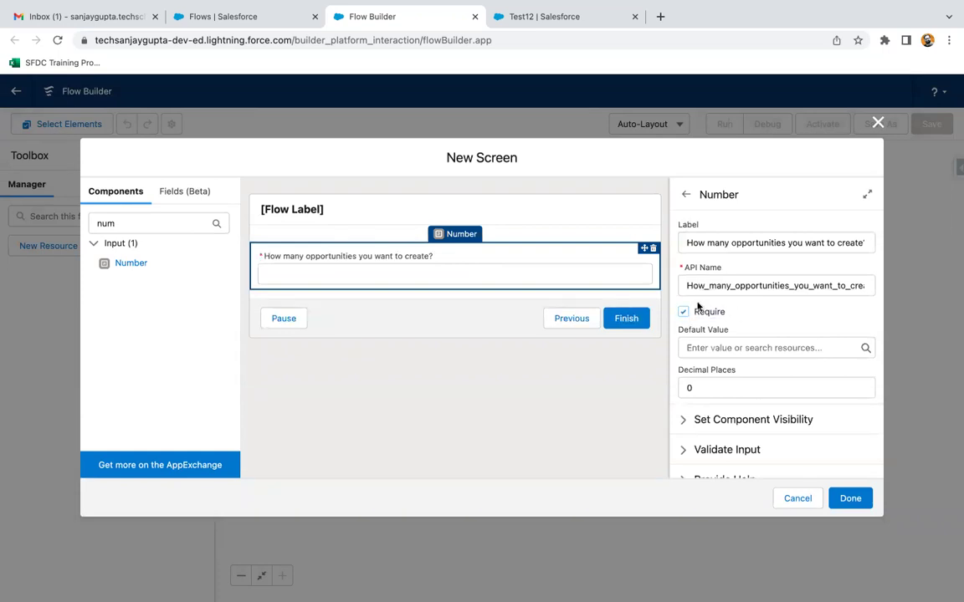
click(855, 500)
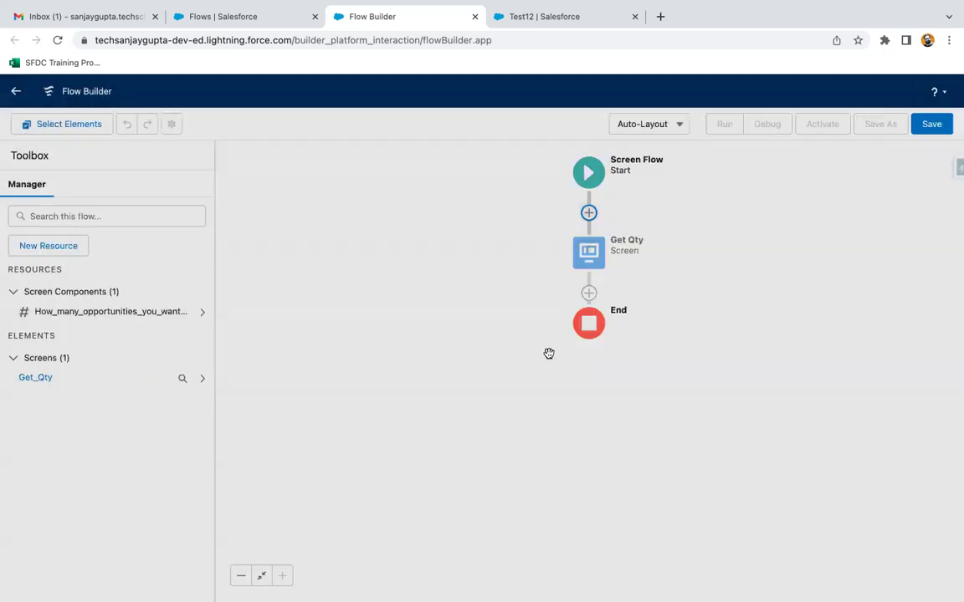
Create variable 'counter' of type Number with default value 1 and 0 decimal places.
drag(525, 252, 489, 254)
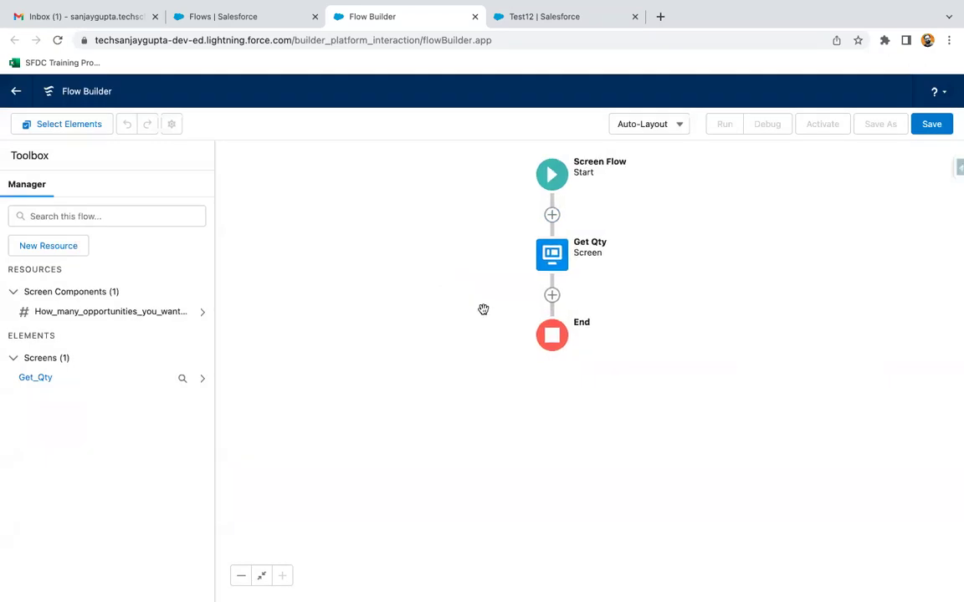
click(46, 246)
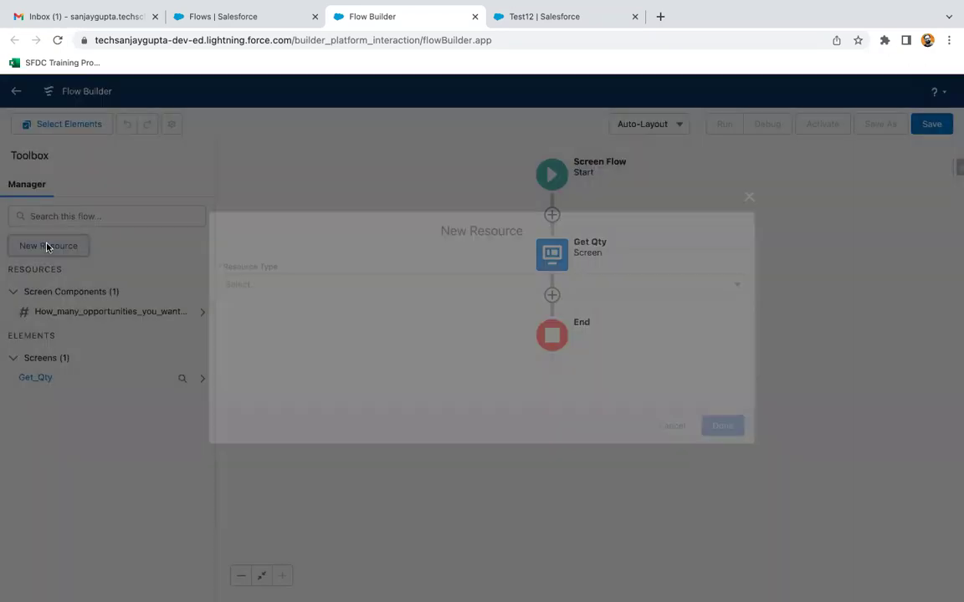
click(244, 285)
click(244, 307)
click(244, 308)
text(d)
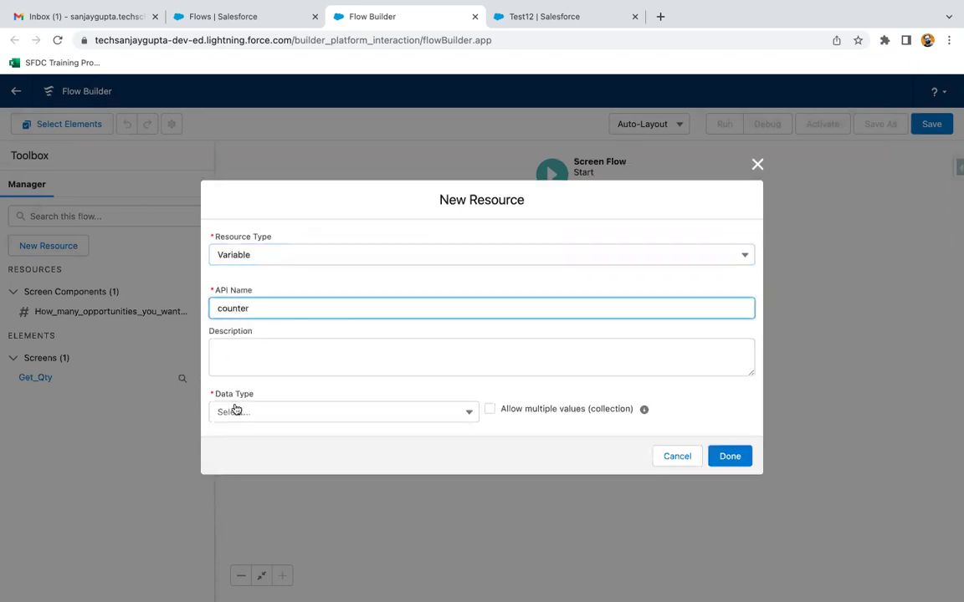
click(237, 409)
click(268, 273)
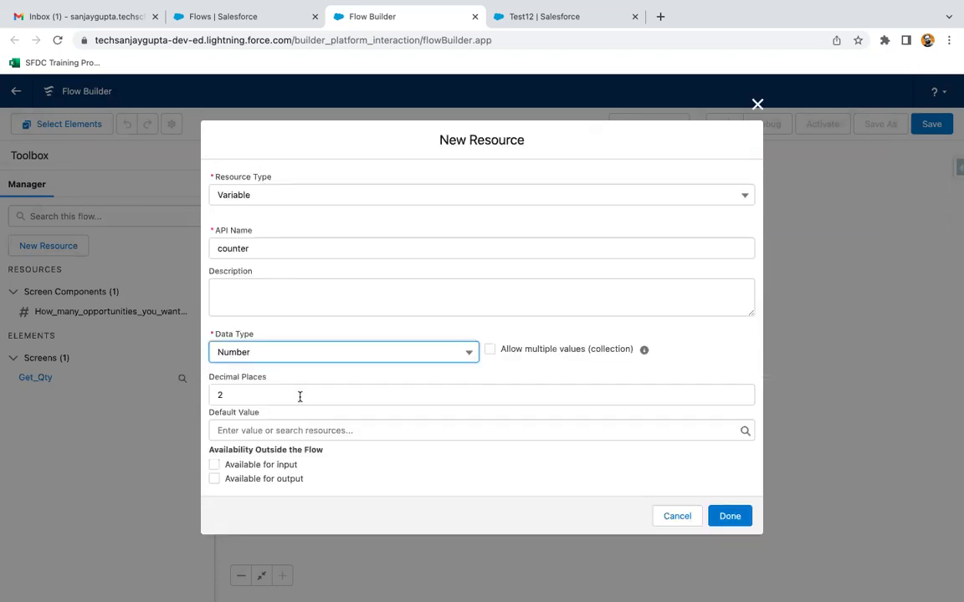
click(242, 428)
text(1)
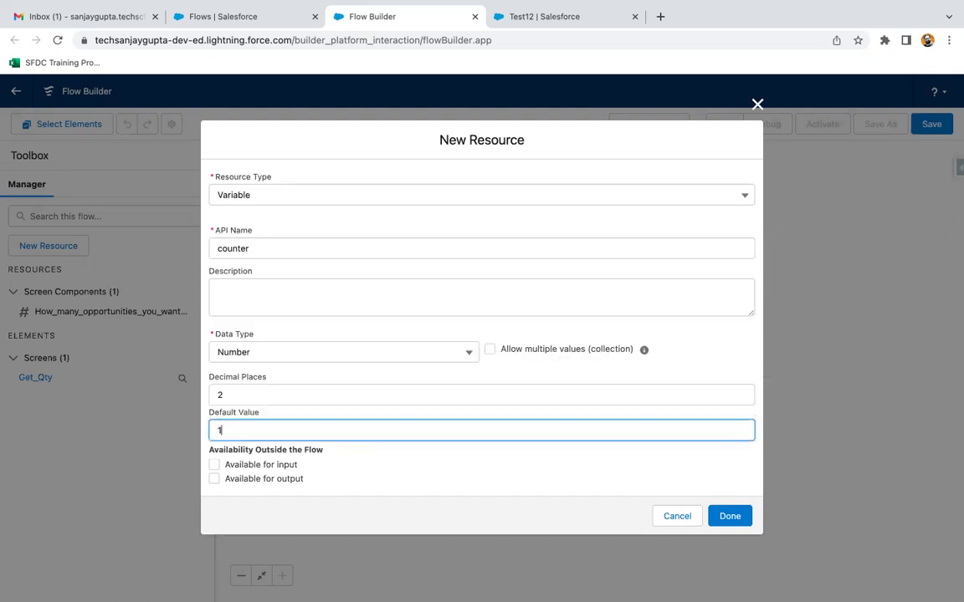
click(387, 471)
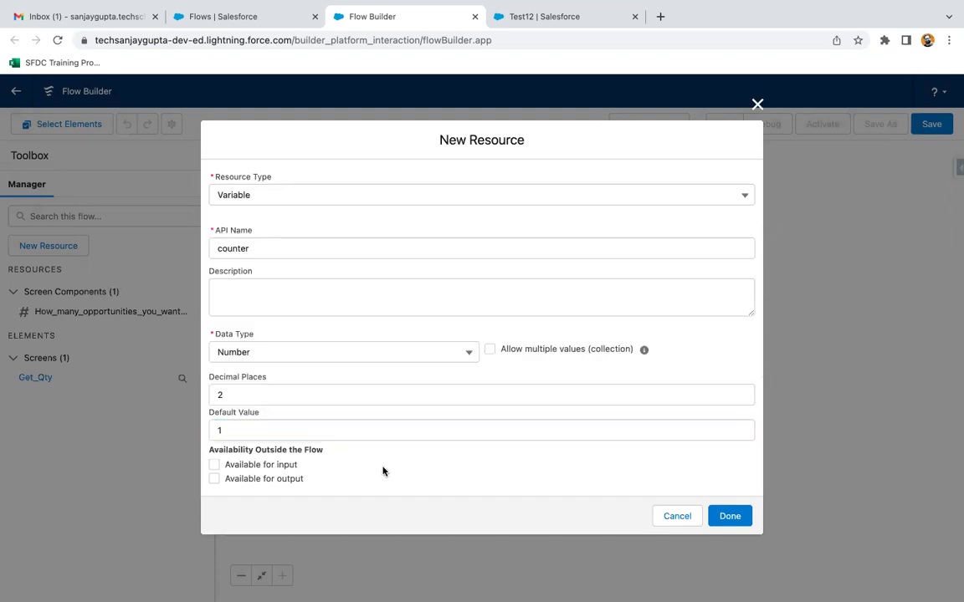
click(262, 393)
click(410, 474)
click(730, 516)
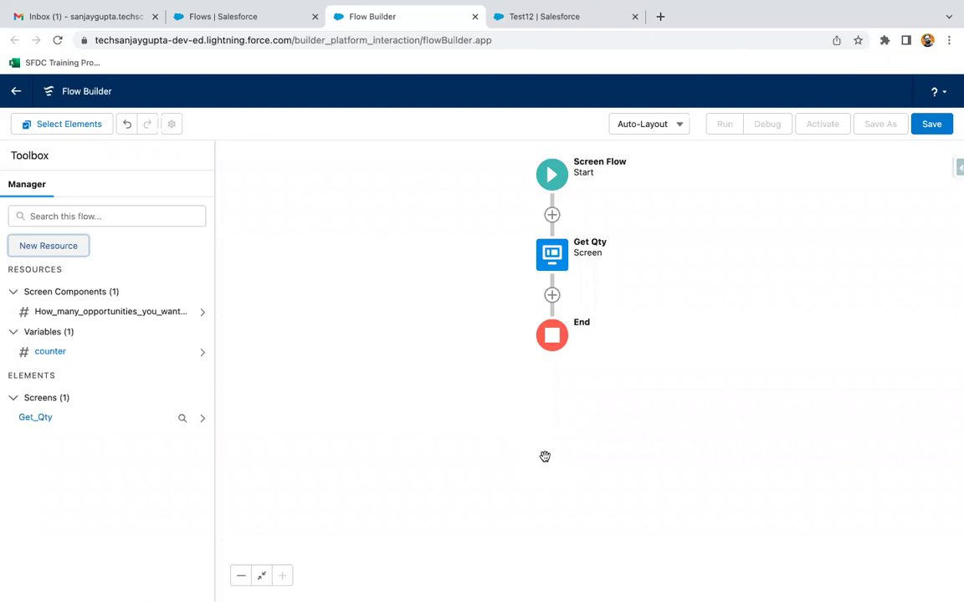
double_click(551, 259)
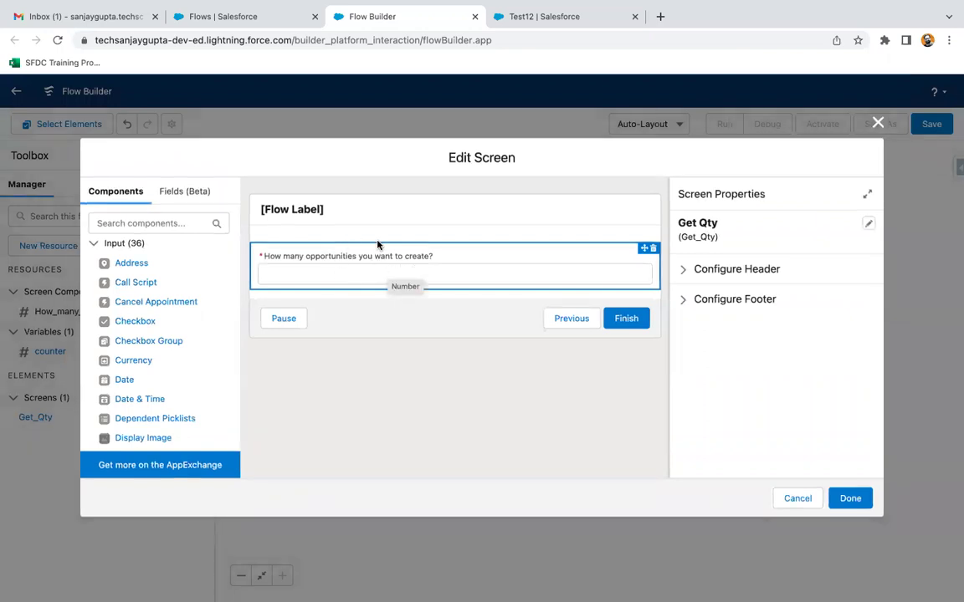
click(878, 123)
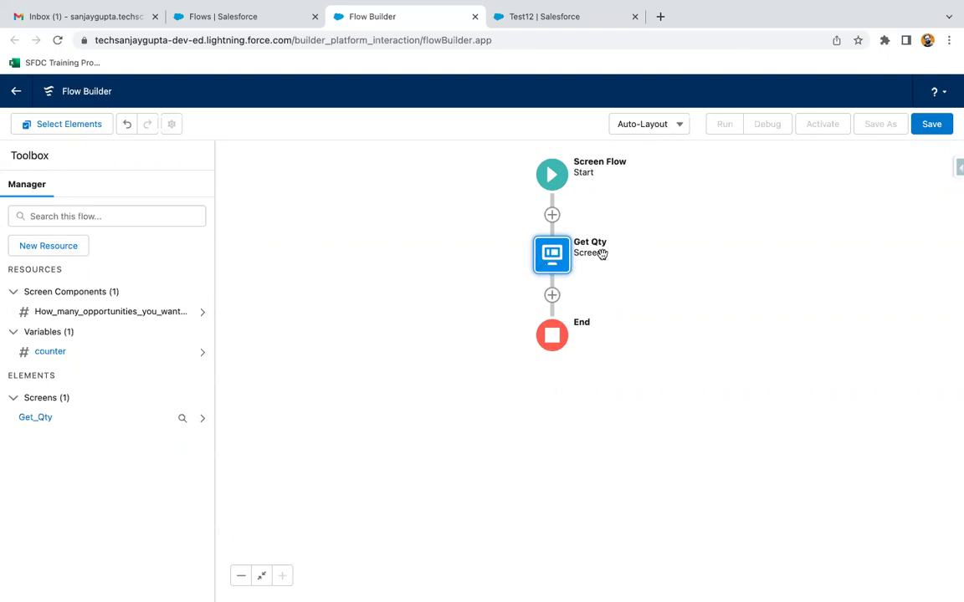
click(665, 127)
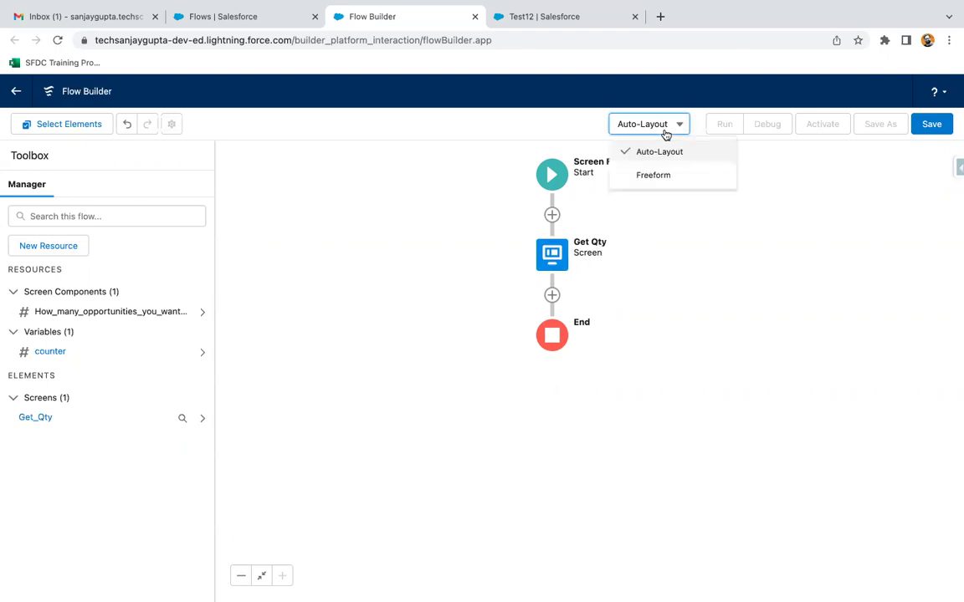
click(657, 222)
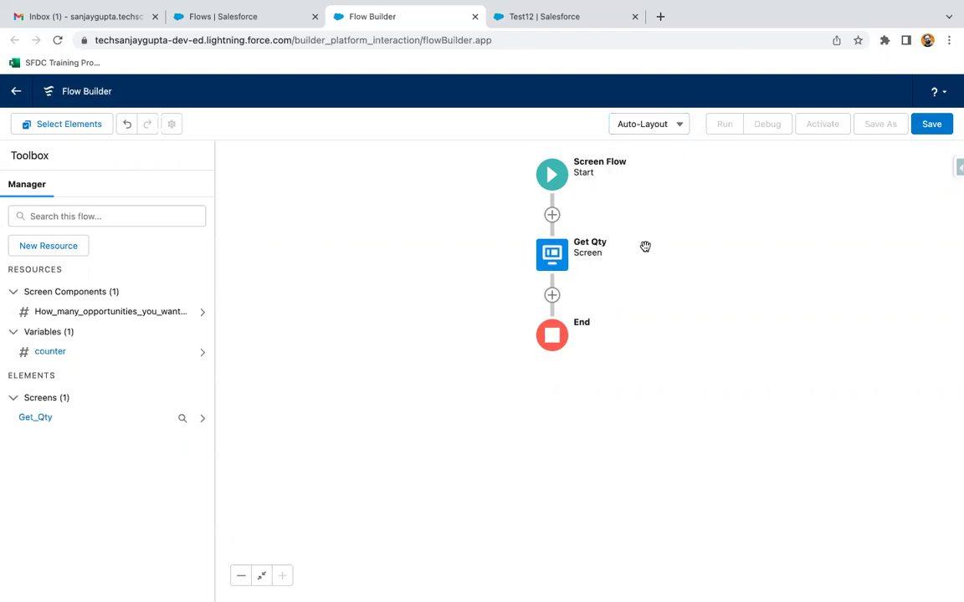
Add a 'check counter' Decision after Get Qty with outcome 'require more records?'.
click(551, 294)
scroll(540, 402, down, 3)
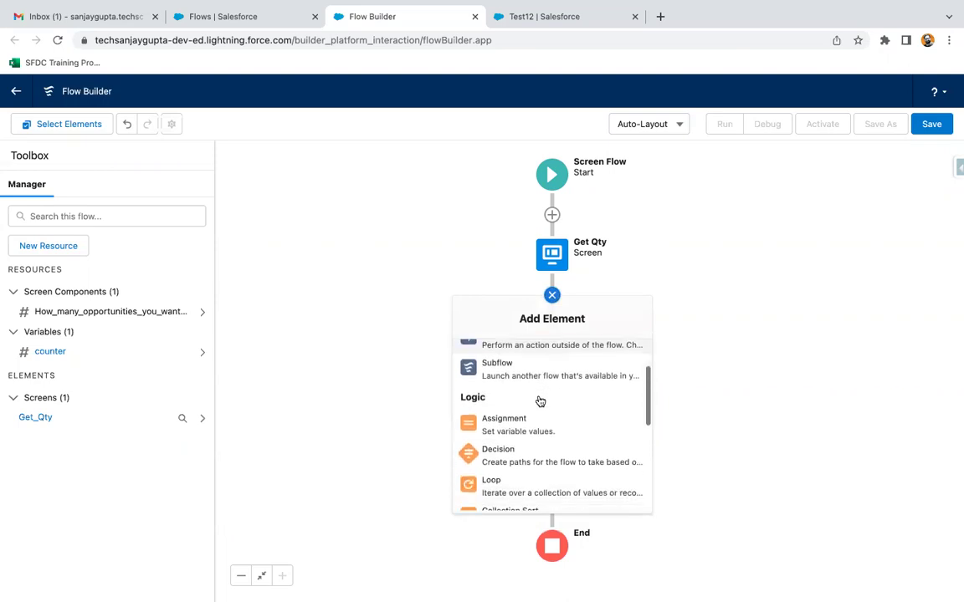
click(510, 438)
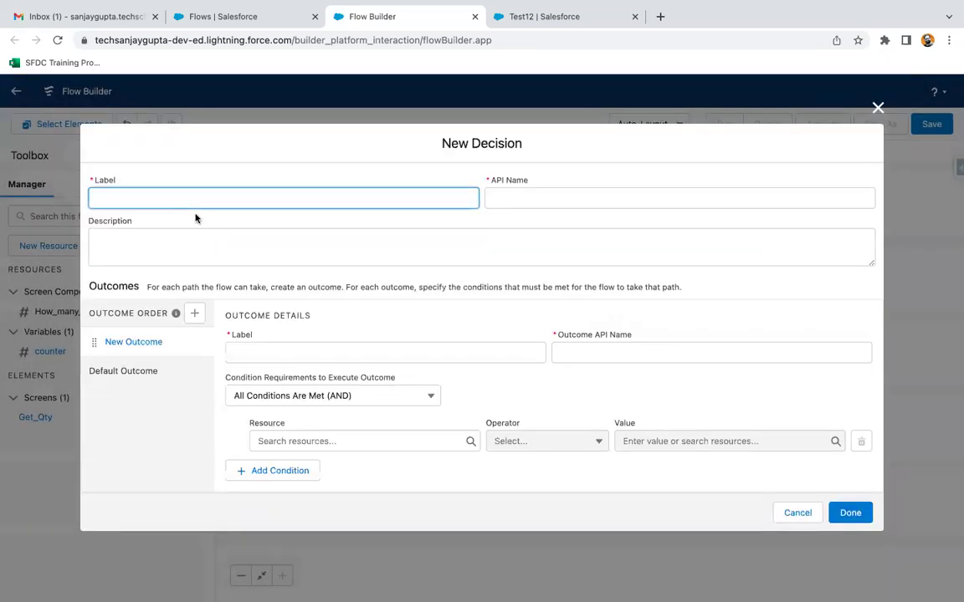
text(check counter)
click(260, 351)
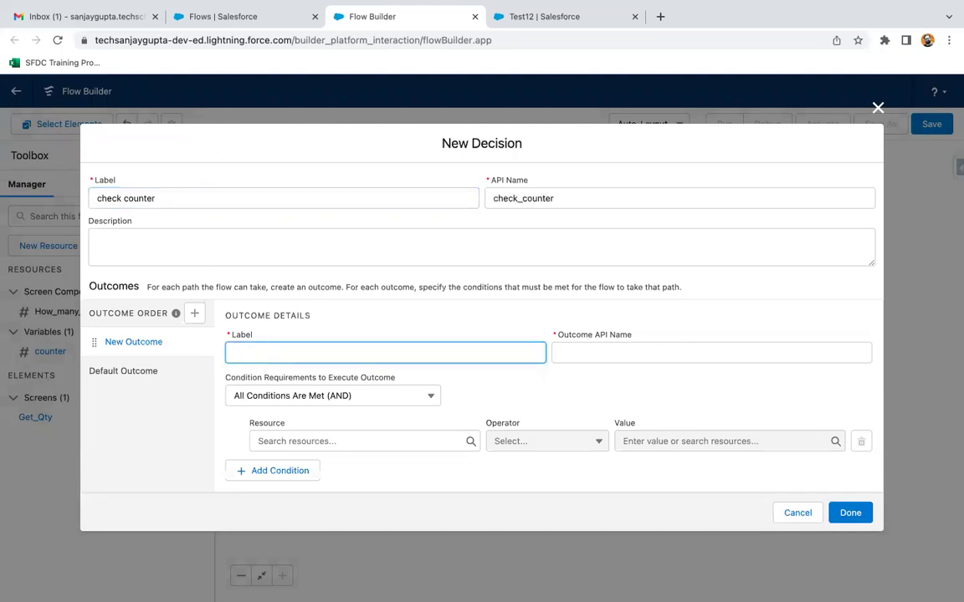
text(require more records?)
click(479, 376)
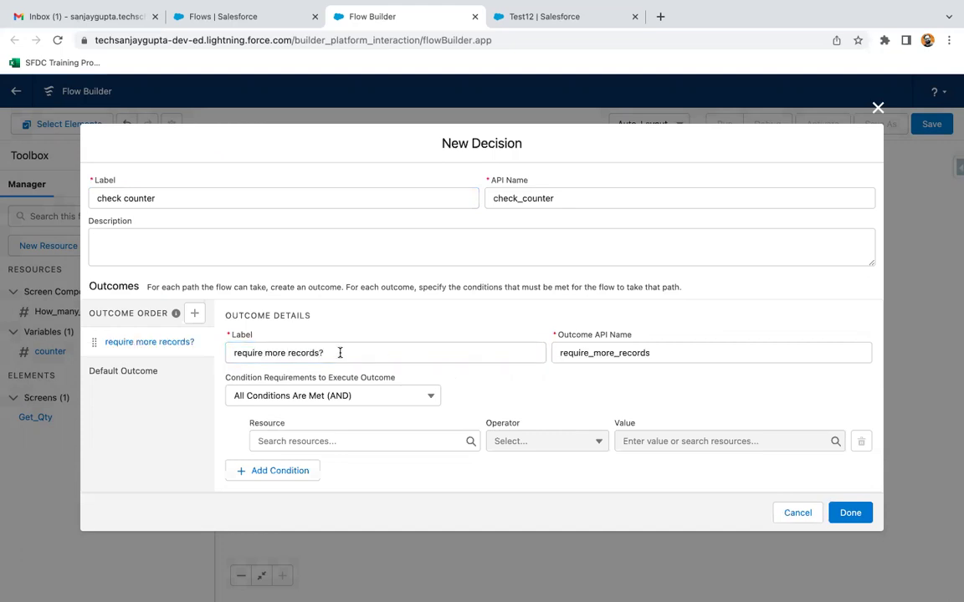
Set the outcome condition to counter Less Than or Equal How_many_opportunities_you_want_to_create.
click(324, 438)
text(counter)
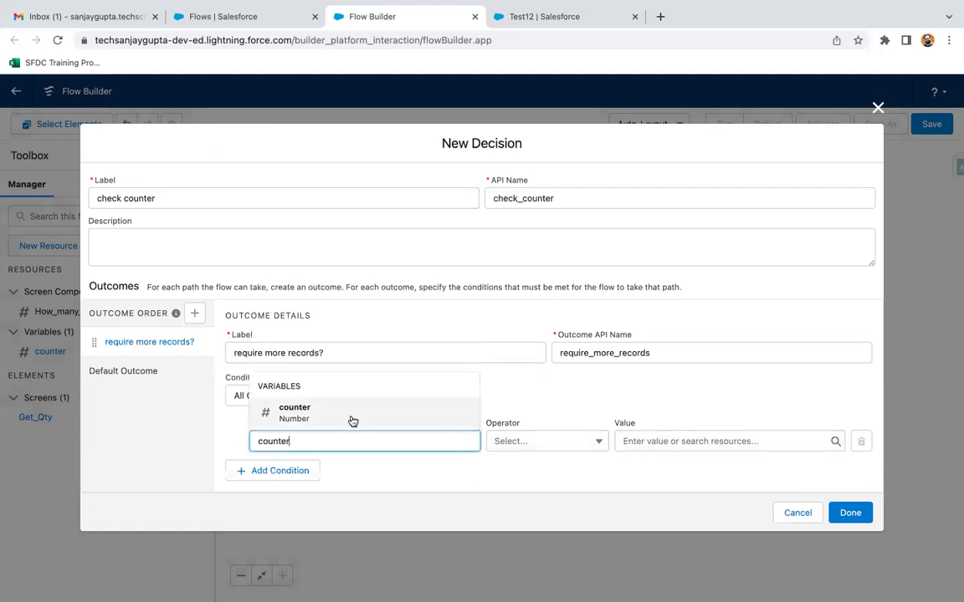
click(353, 417)
click(502, 441)
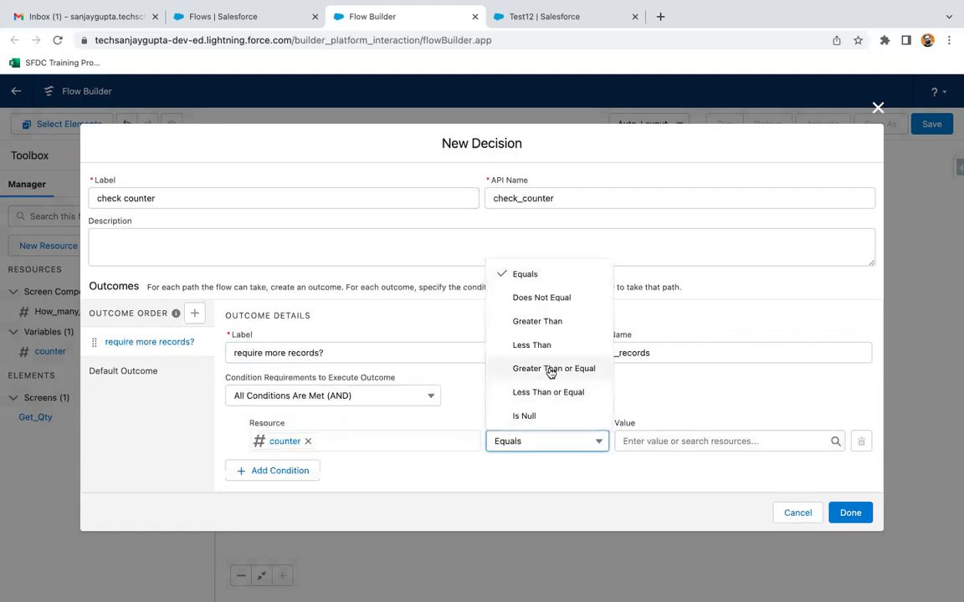
click(548, 392)
click(645, 441)
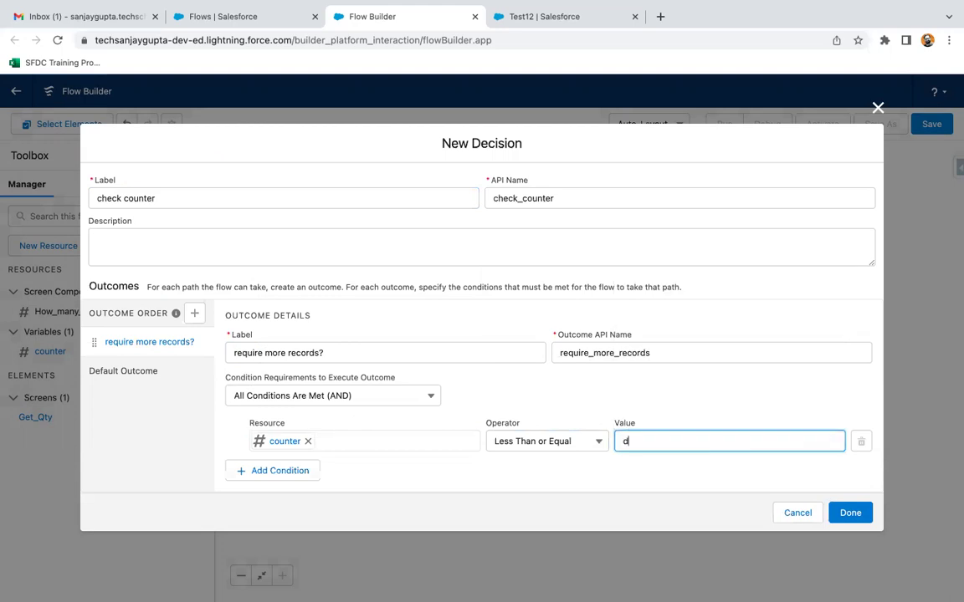
text(how)
key(BackSpace)
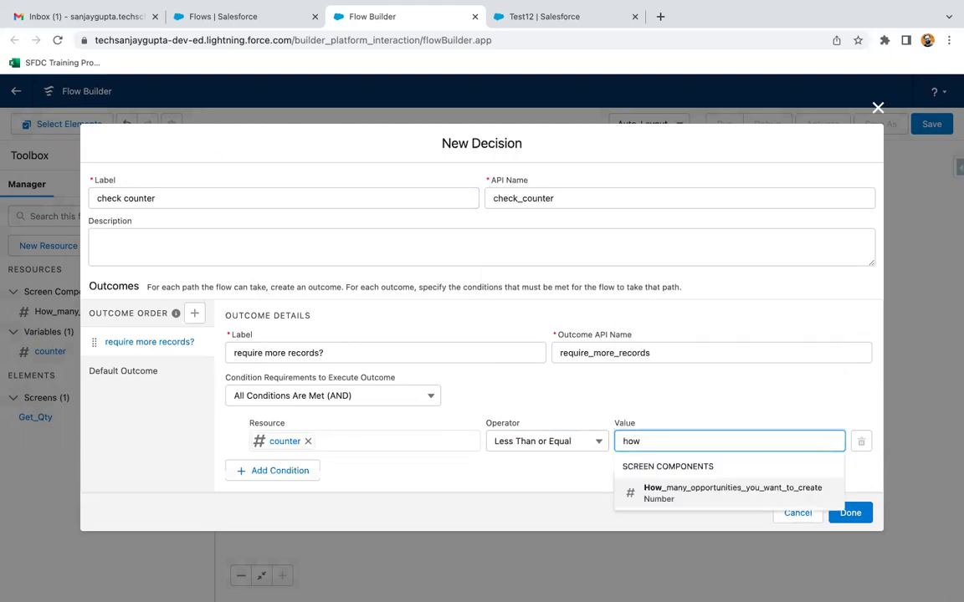
click(671, 495)
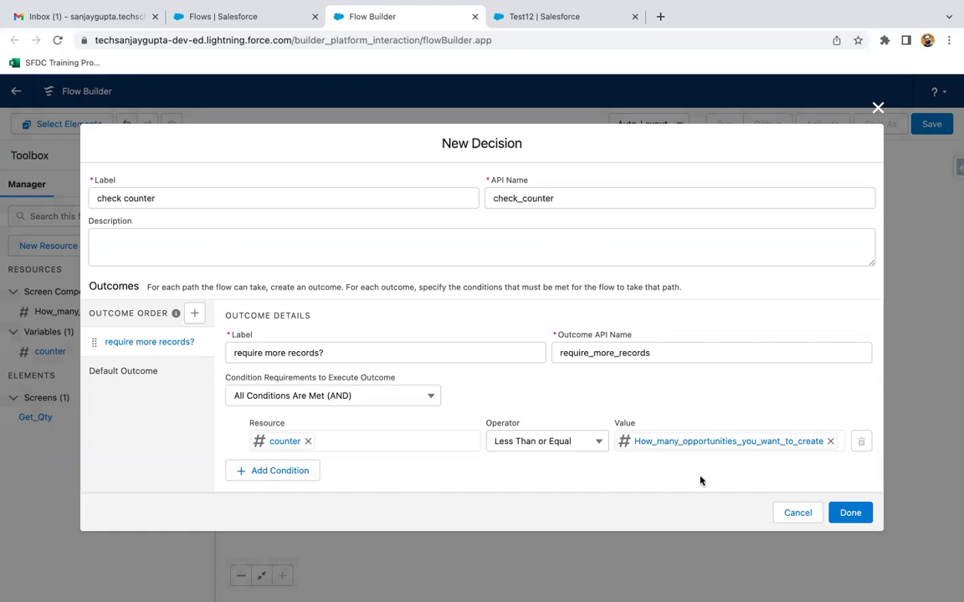
click(850, 513)
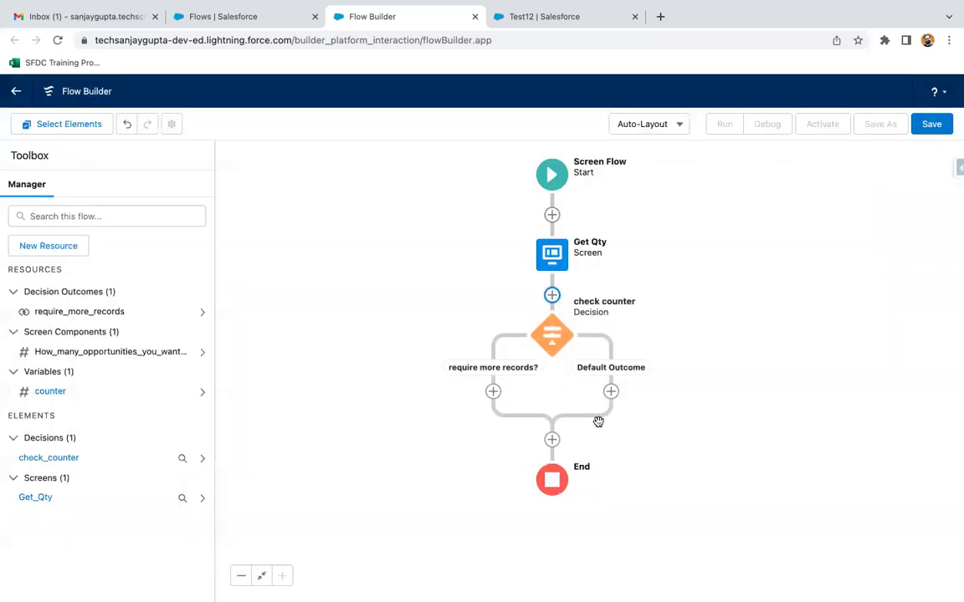
Add a screen labelled 'Opportunity Information' on the require more records? path.
drag(667, 332, 604, 291)
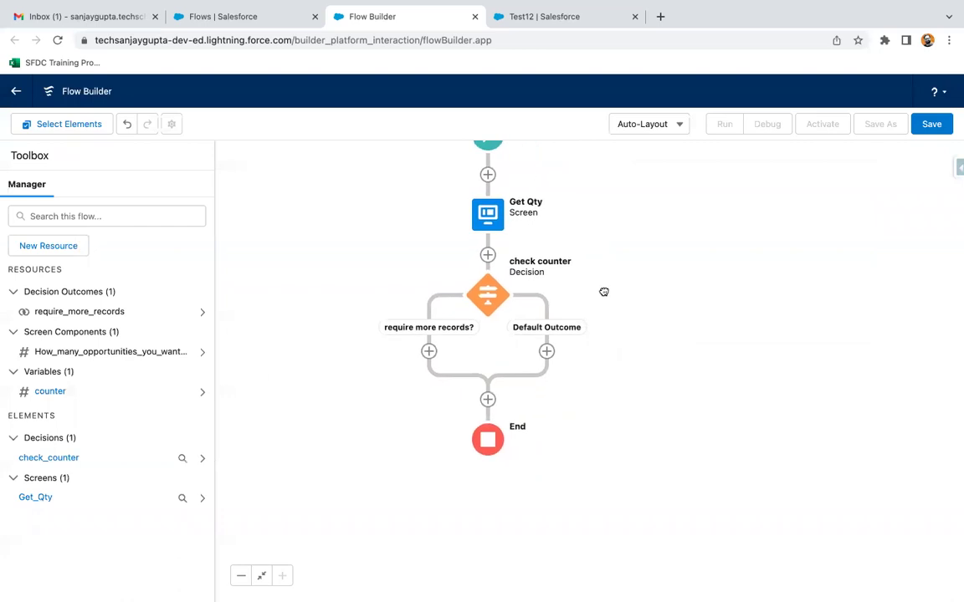
click(429, 351)
click(398, 455)
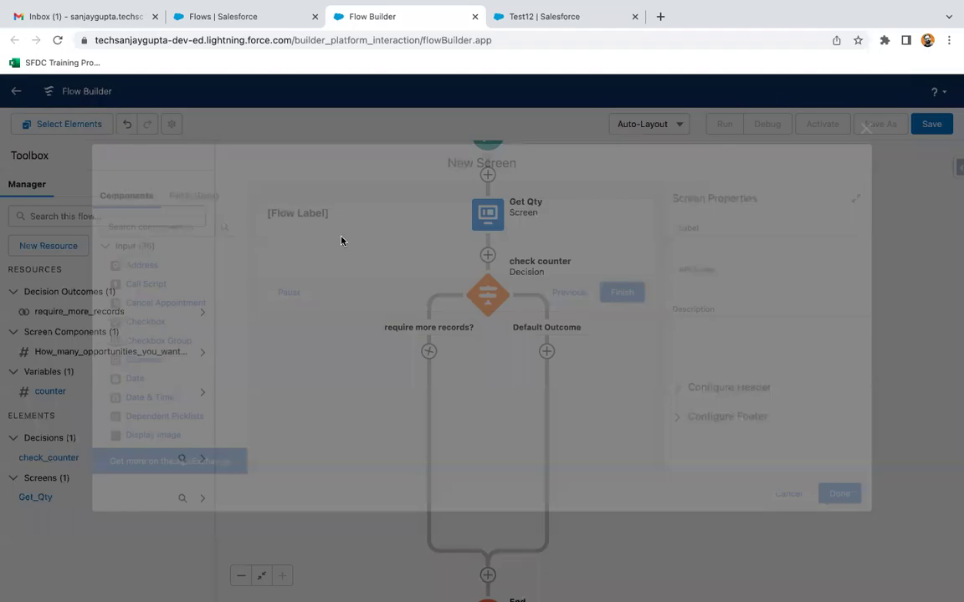
click(686, 241)
text(Opportunity I)
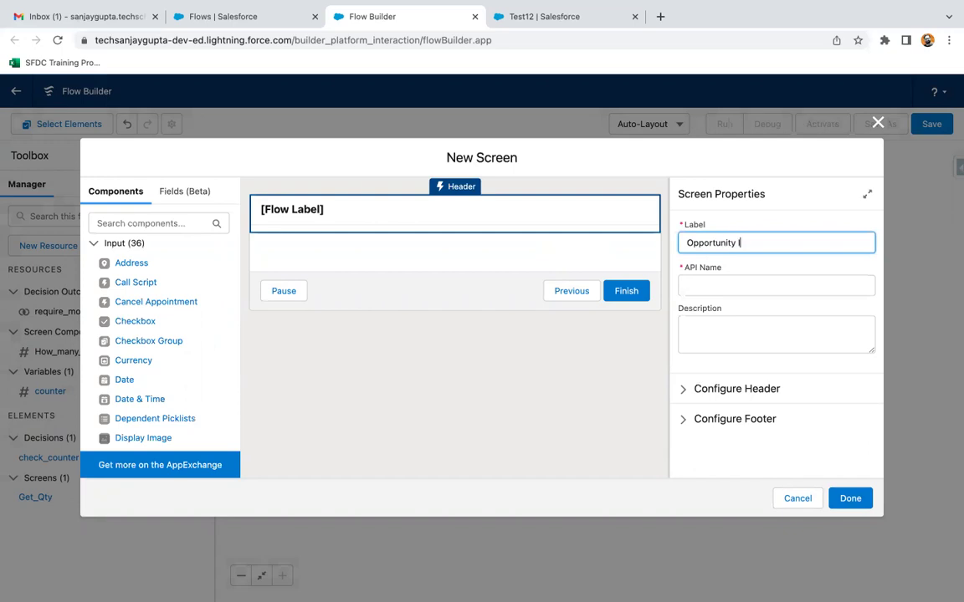
text(nformation)
click(747, 262)
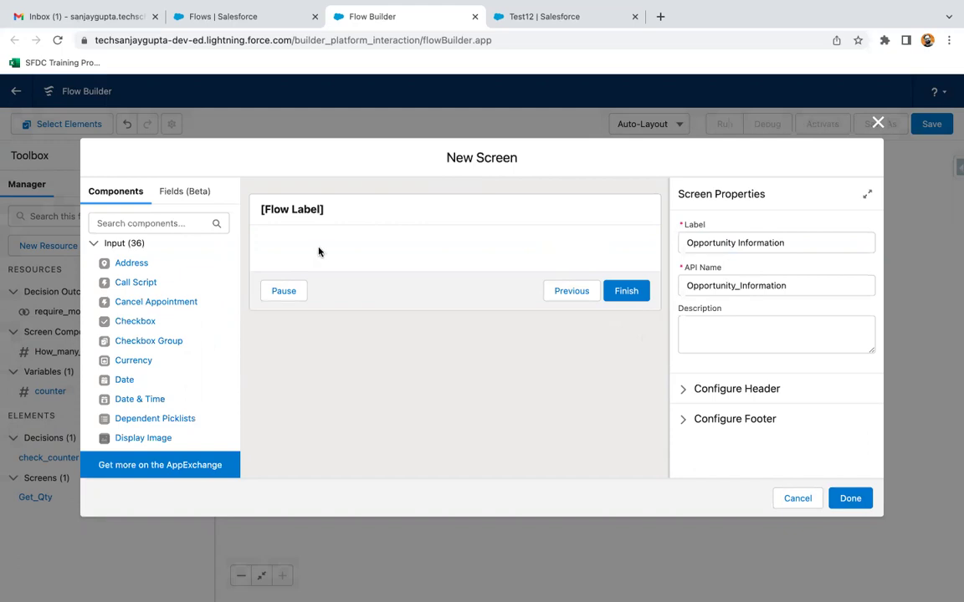
Add required Text input 'Name' and required Date input 'Close Date' to the screen.
click(141, 222)
text(text)
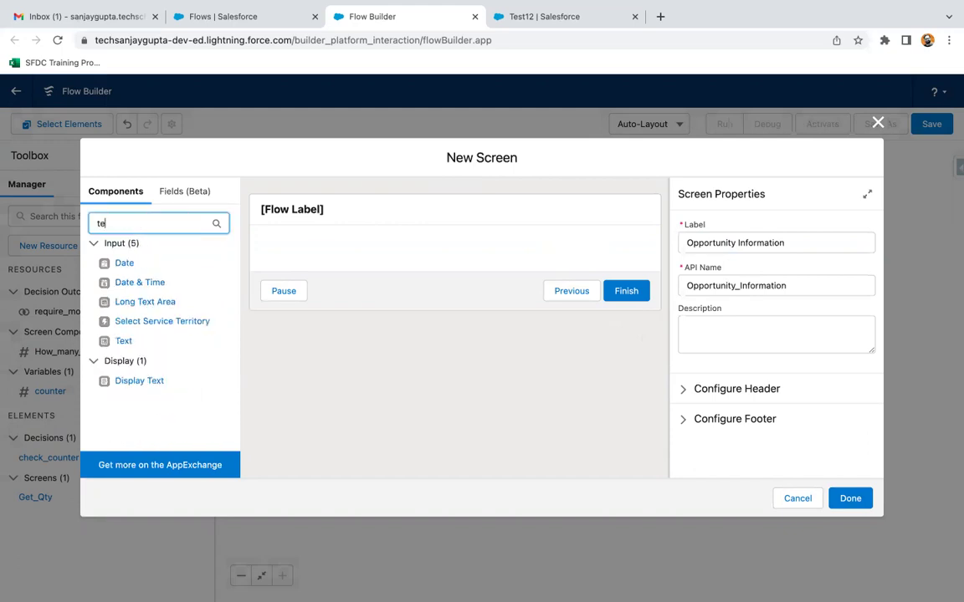
click(123, 282)
click(690, 243)
text(Name)
click(683, 312)
click(159, 223)
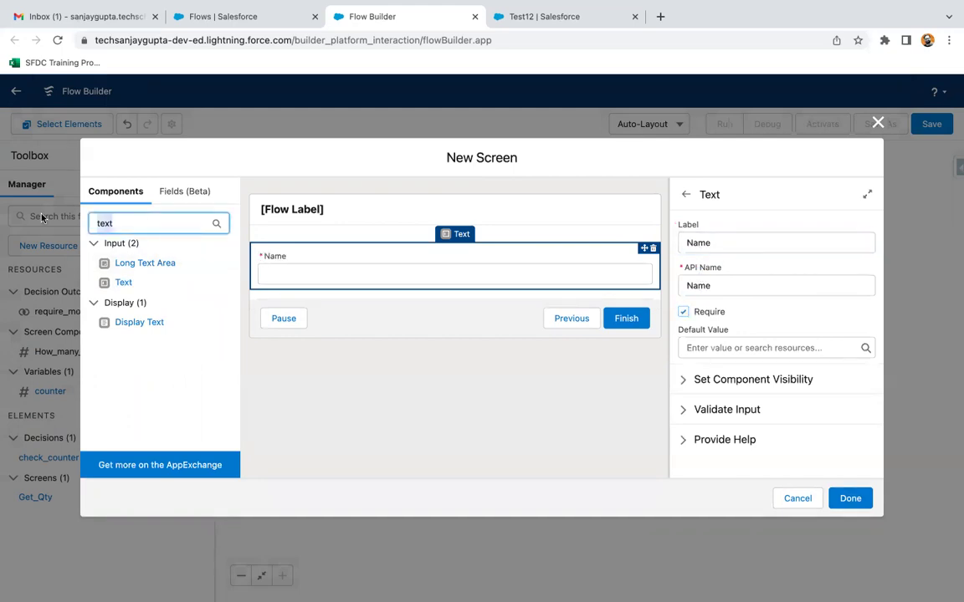
text(date)
click(180, 263)
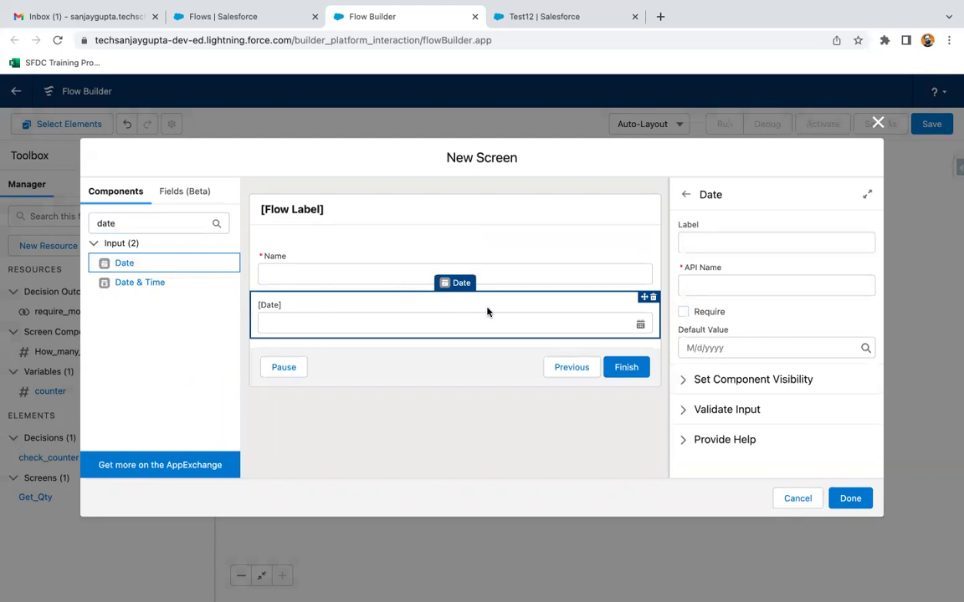
click(690, 243)
text(Close Date)
click(707, 311)
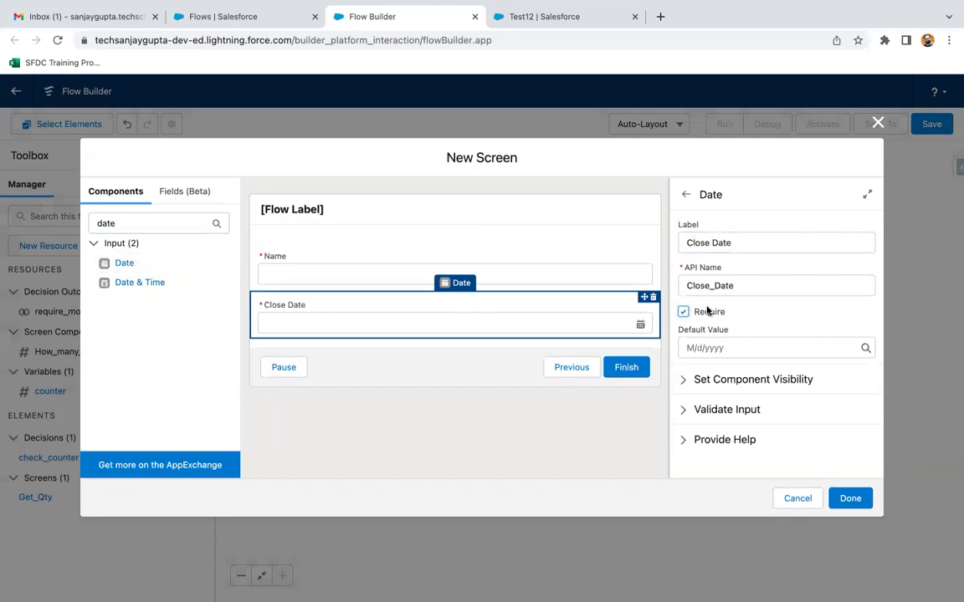
Add a required Picklist input labelled 'Stage Name' to the screen.
double_click(122, 223)
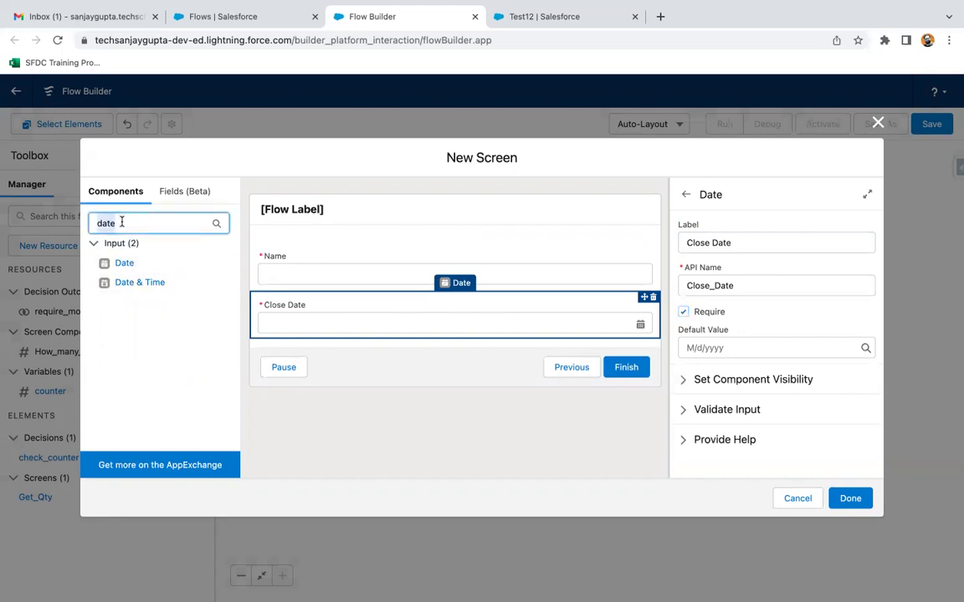
text(pick)
click(130, 301)
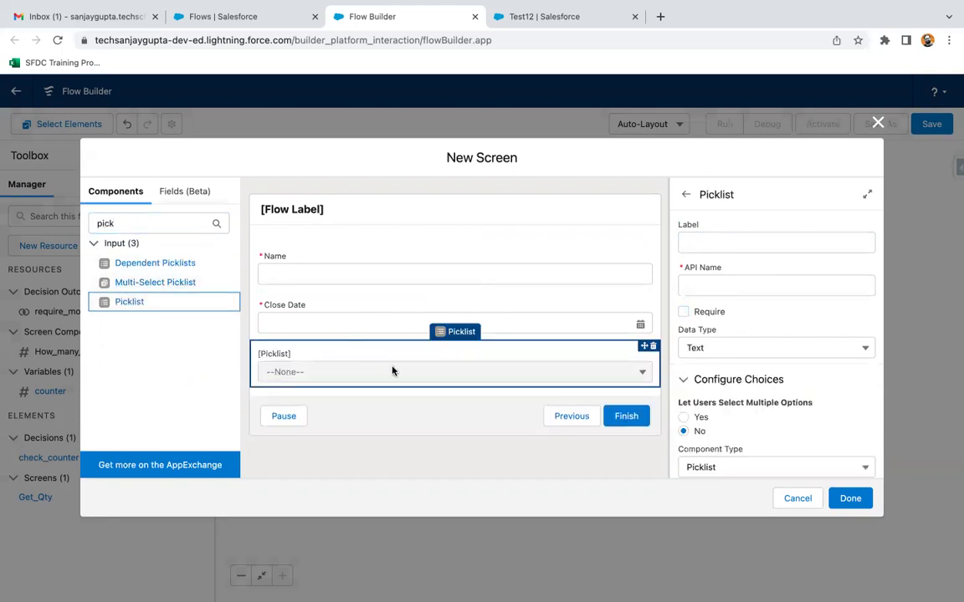
click(699, 243)
text(Stage Name)
click(751, 260)
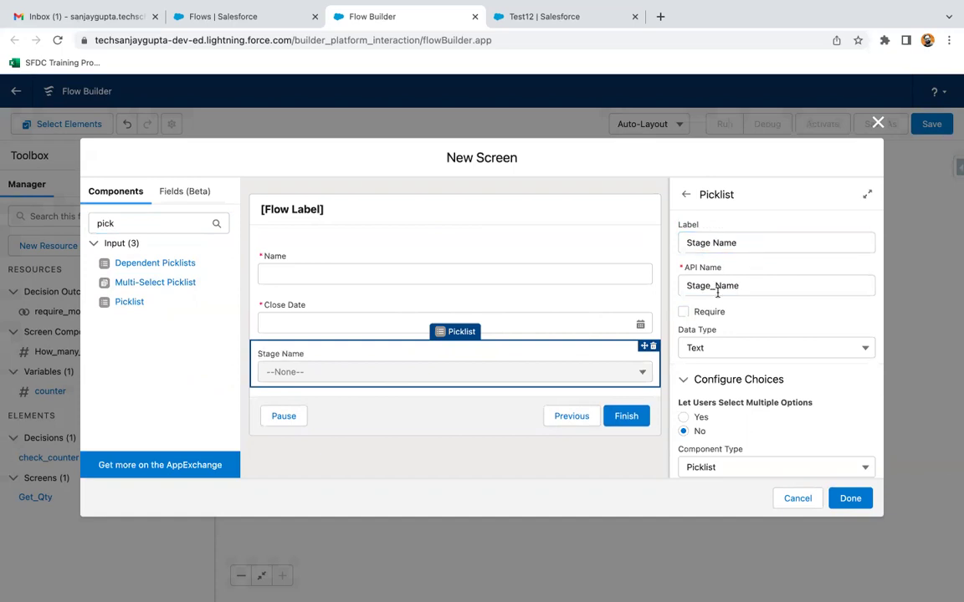
click(684, 312)
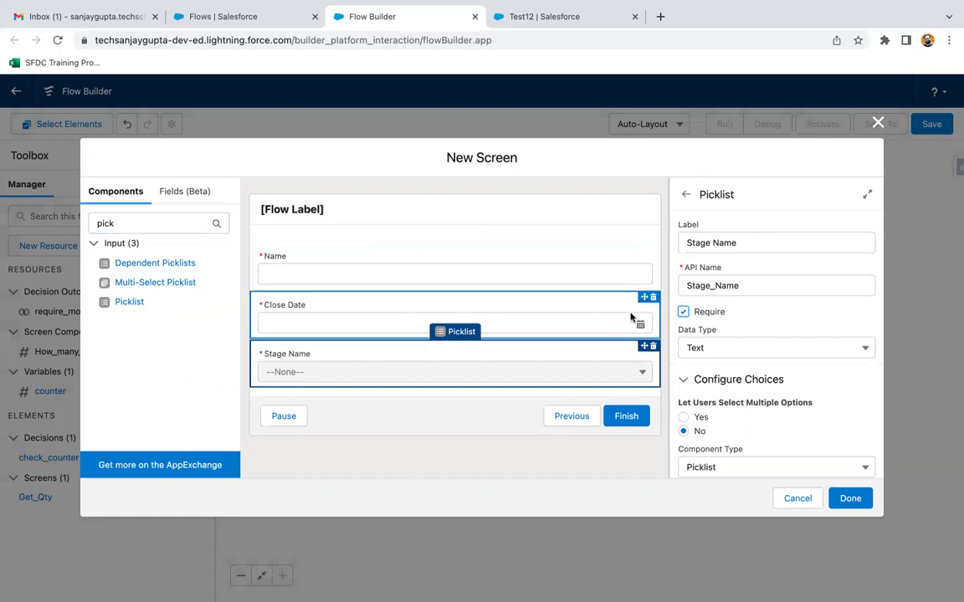
scroll(704, 402, down, 3)
Create a Picklist Choice Set resource named 'stageName' for the Stage Name choices.
click(716, 370)
click(712, 396)
click(236, 282)
click(243, 379)
click(243, 308)
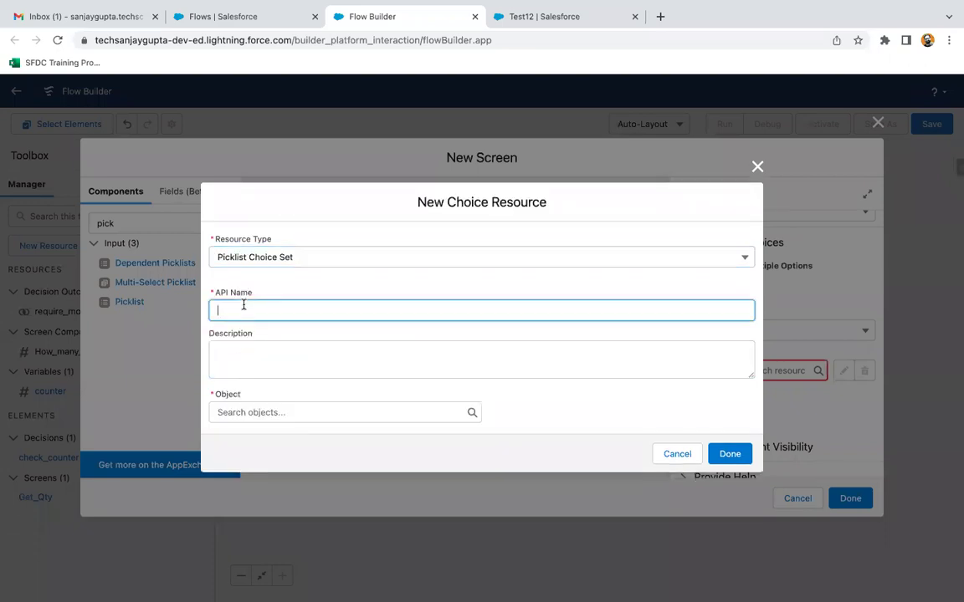
text(stageName)
Base the stageName choice set on Opportunity's StageName field and save the screen.
click(224, 410)
text(o)
key(BackSpace)
text(opp)
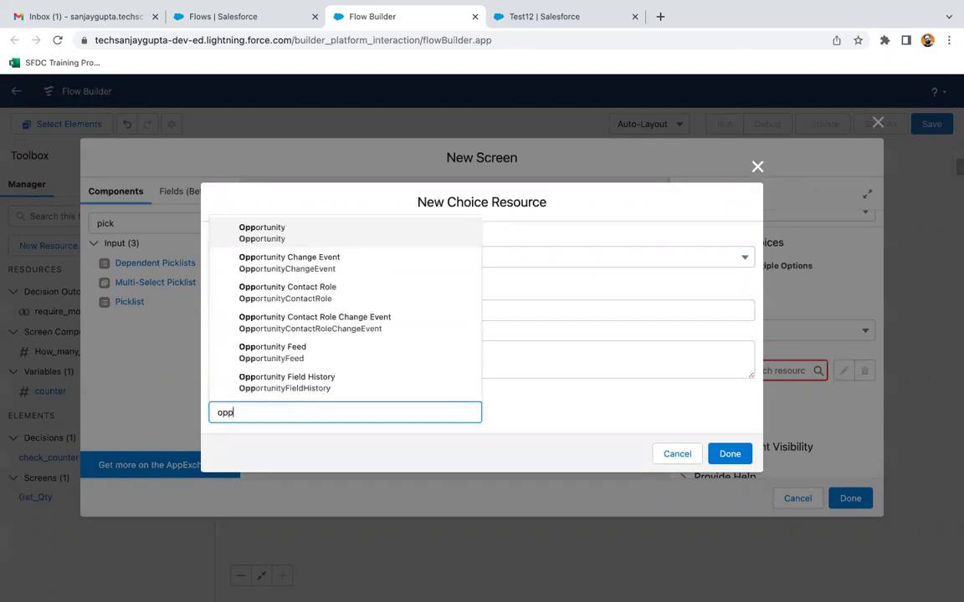
click(280, 231)
click(248, 423)
click(246, 451)
text(stage)
click(266, 428)
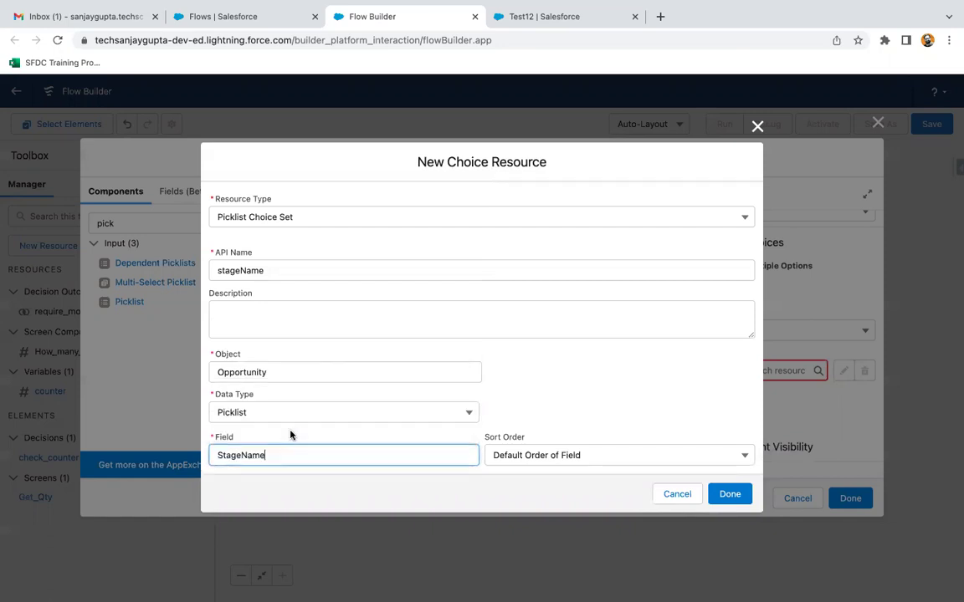
click(729, 495)
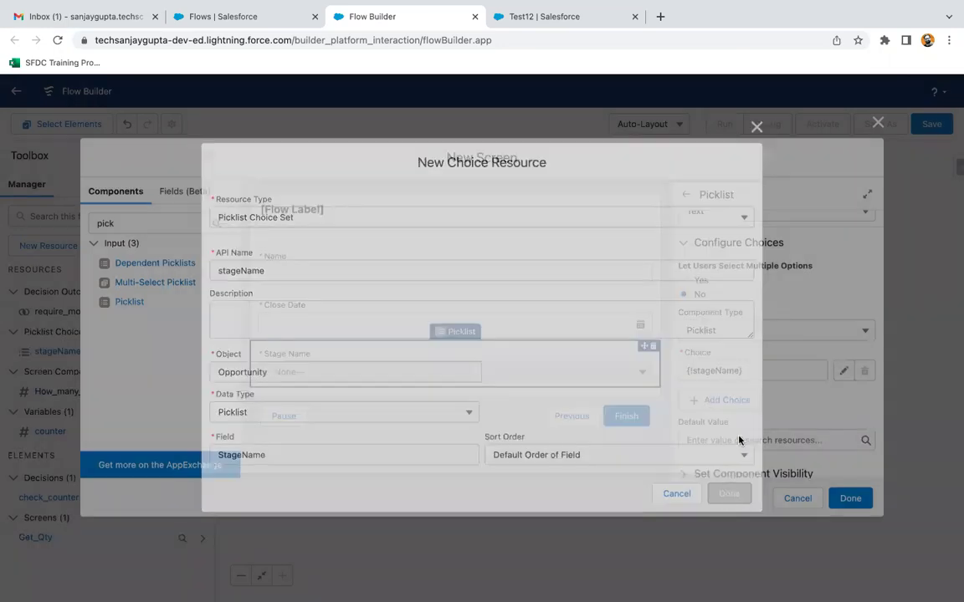
click(850, 498)
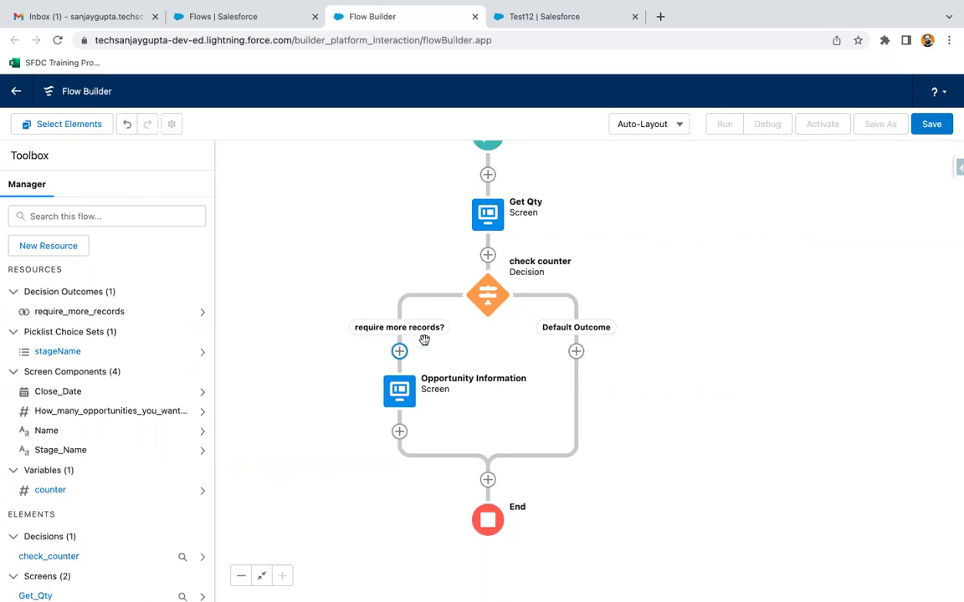
click(399, 432)
scroll(398, 486, down, 5)
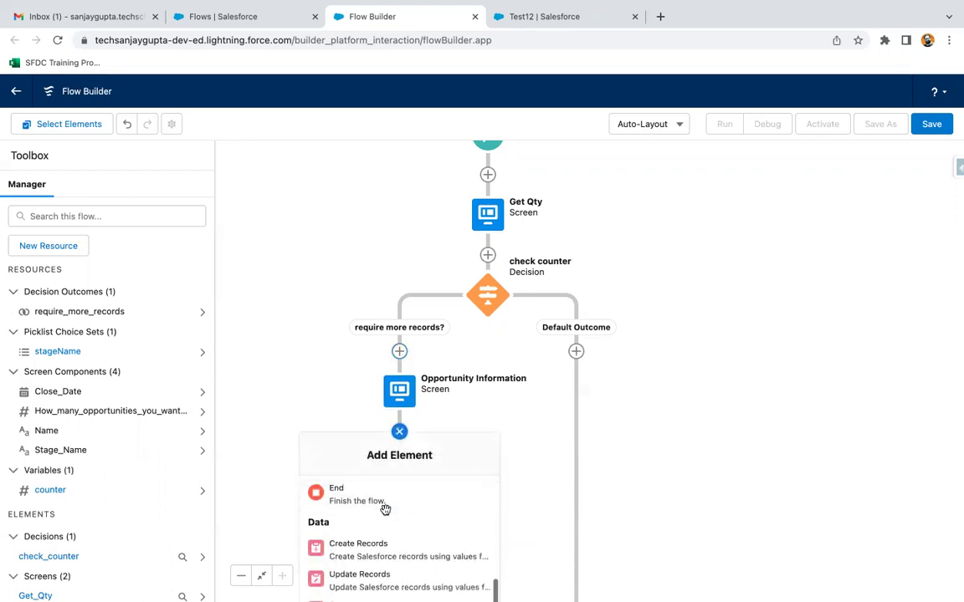
click(372, 554)
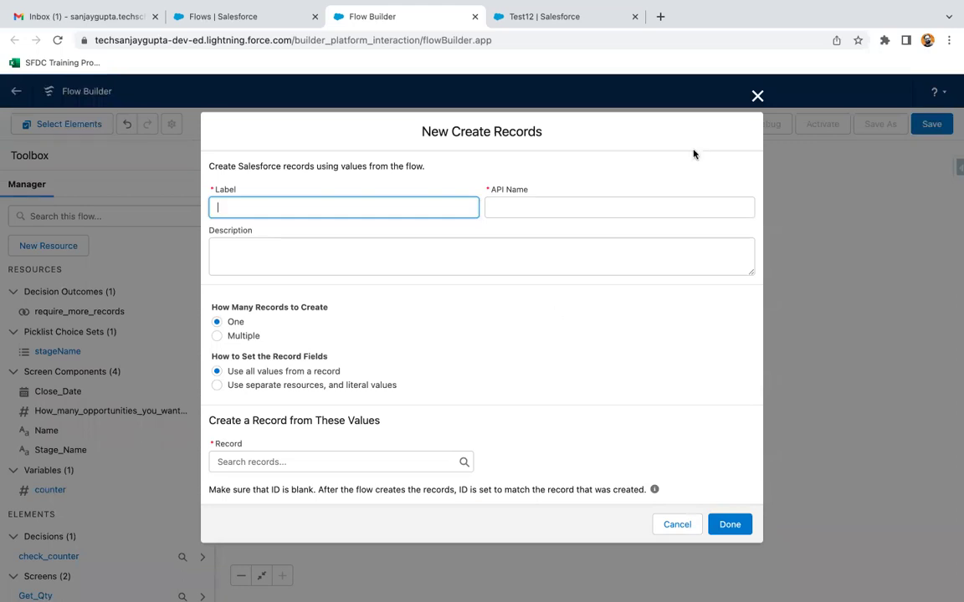
click(757, 96)
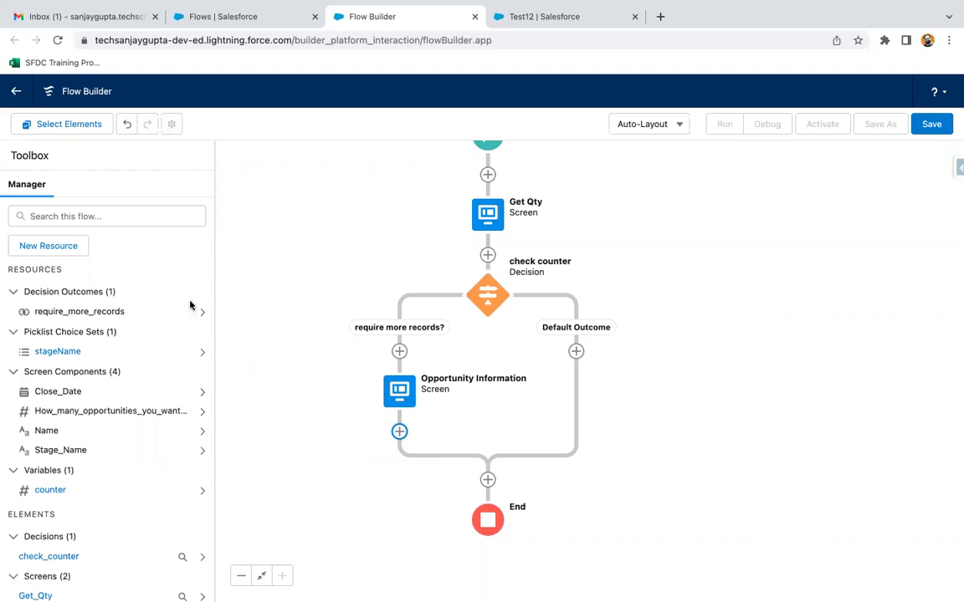
Create a Record variable 'oppRecord' holding a single Opportunity record.
click(75, 246)
click(248, 284)
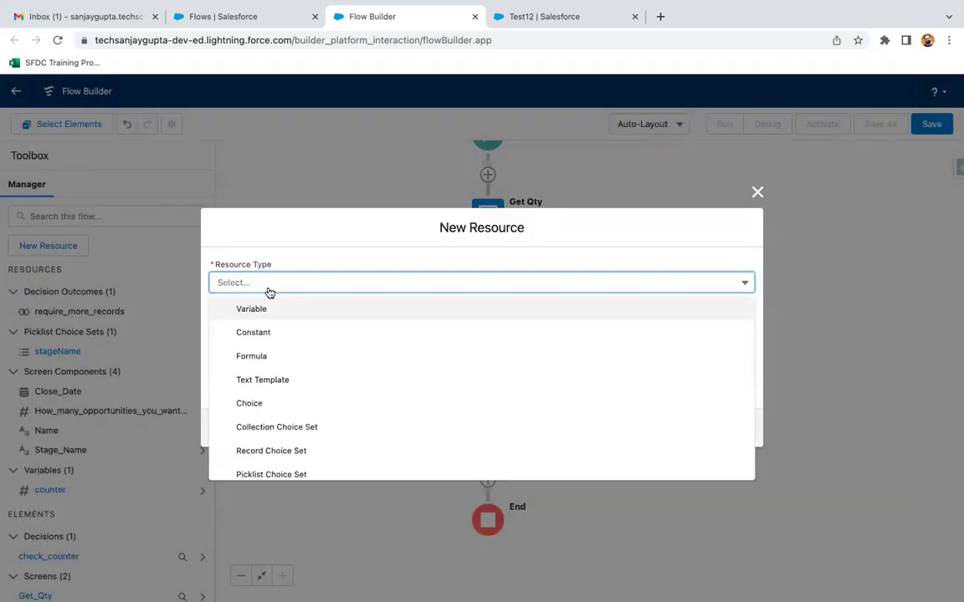
click(264, 314)
click(251, 311)
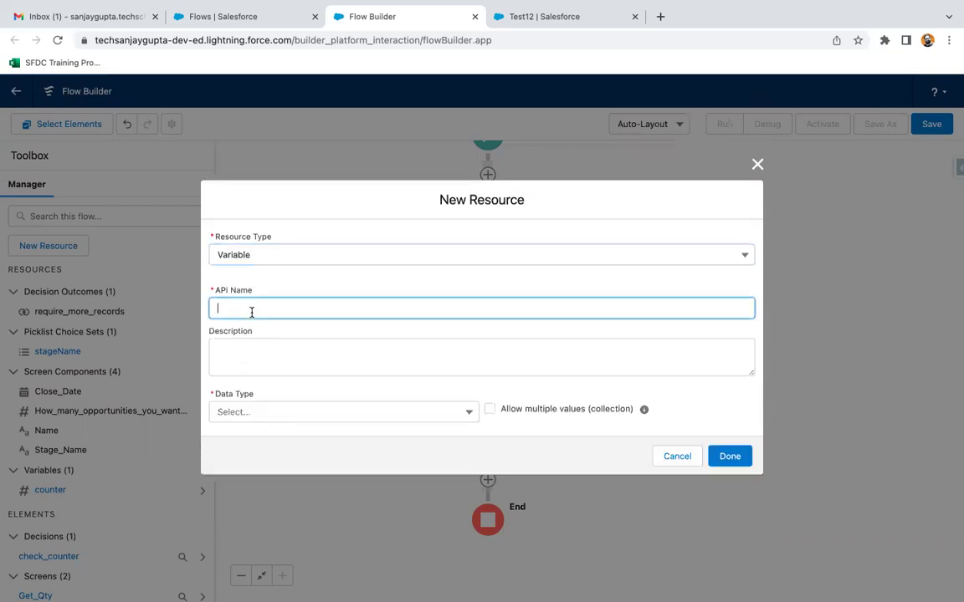
text(cppRecord)
click(245, 410)
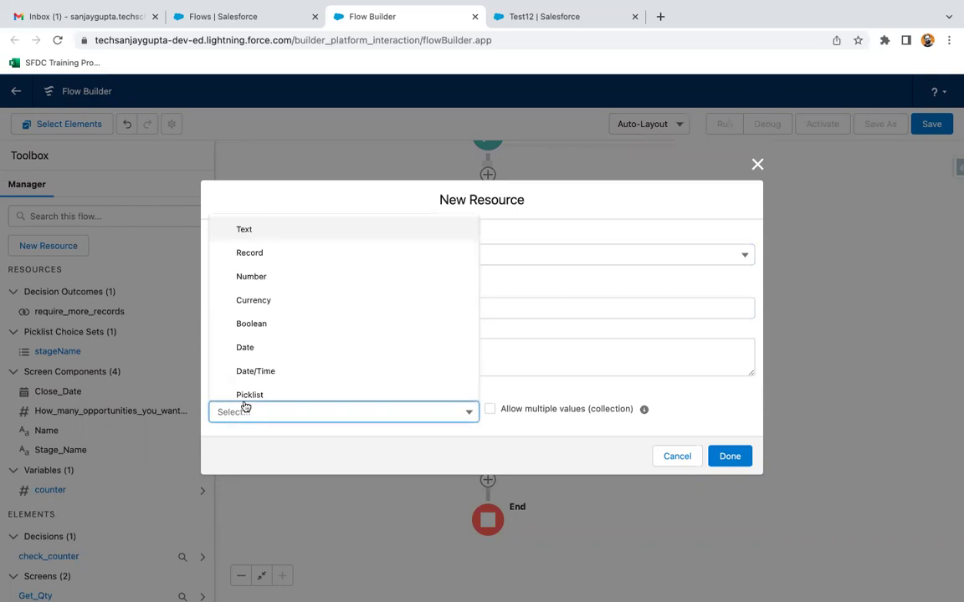
click(266, 254)
click(273, 411)
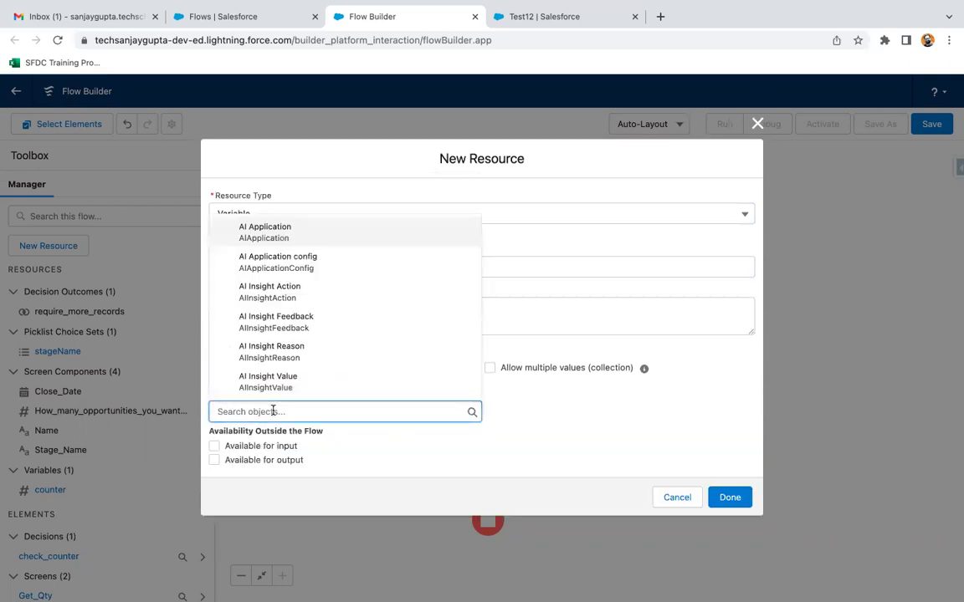
text(opp)
click(266, 228)
click(383, 437)
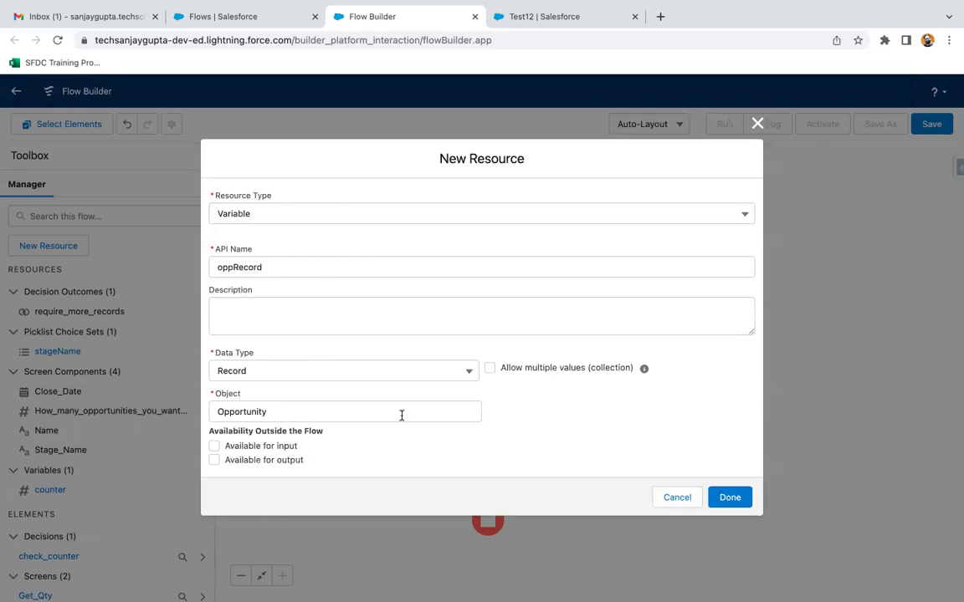
click(729, 497)
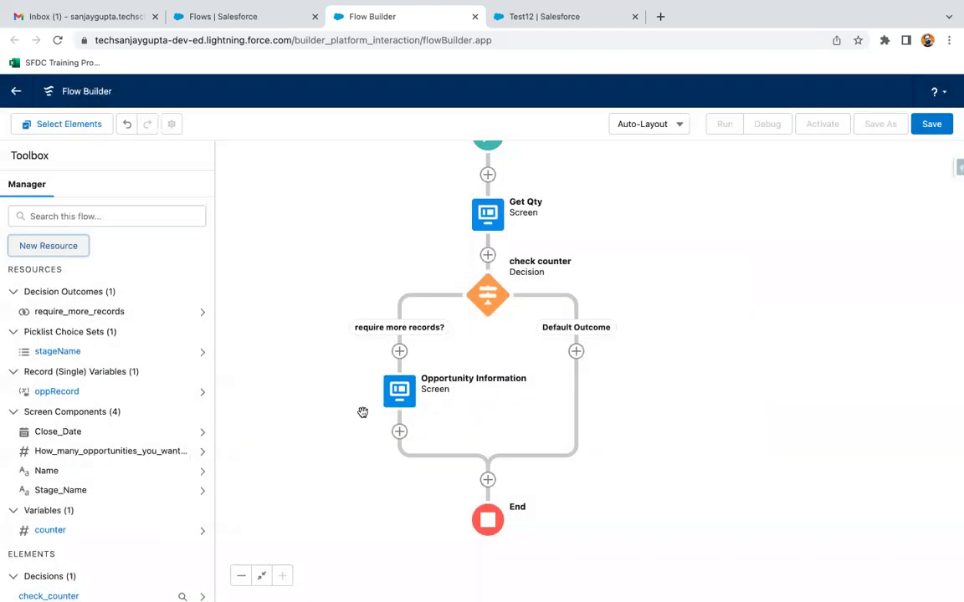
Create 'oppList', a Record variable of Opportunity with Allow multiple values checked.
click(58, 245)
click(241, 284)
click(251, 310)
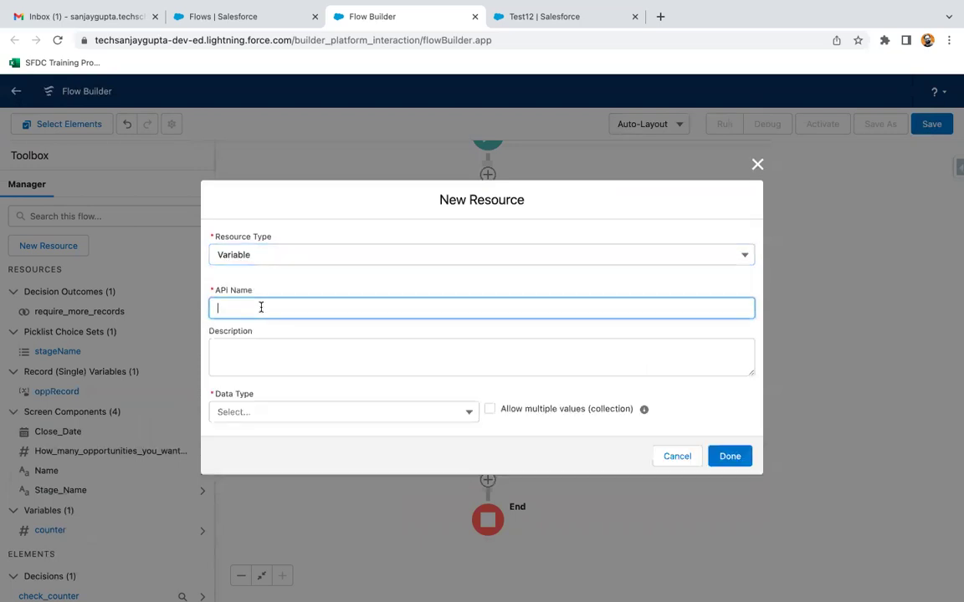
text(oppList)
click(259, 414)
click(257, 234)
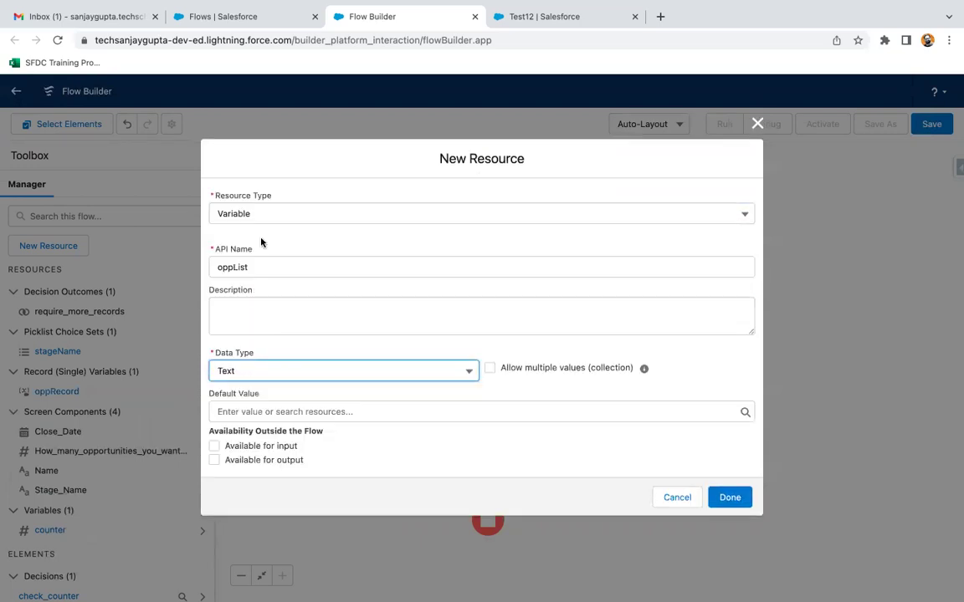
click(234, 374)
click(251, 420)
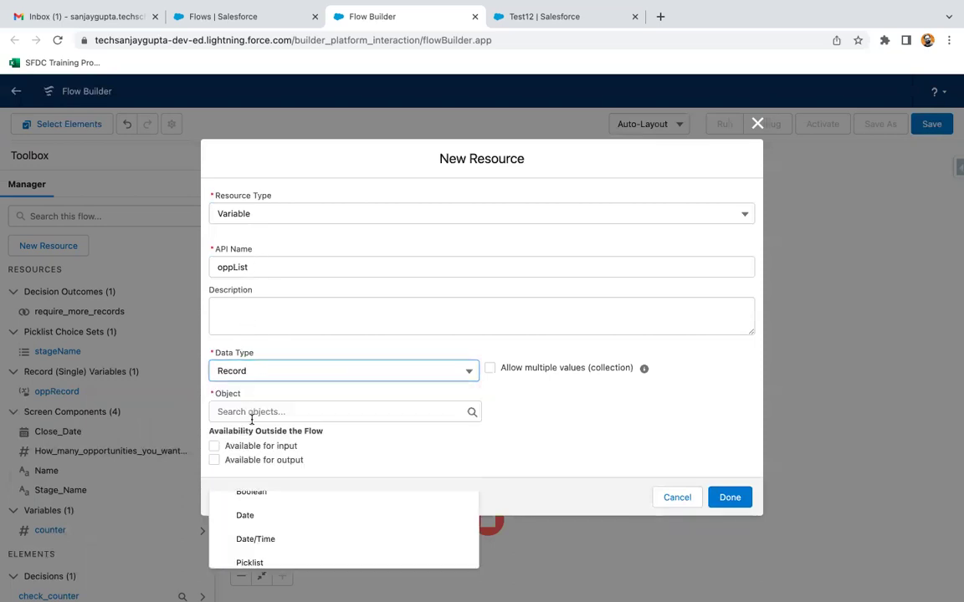
click(335, 416)
text(opp)
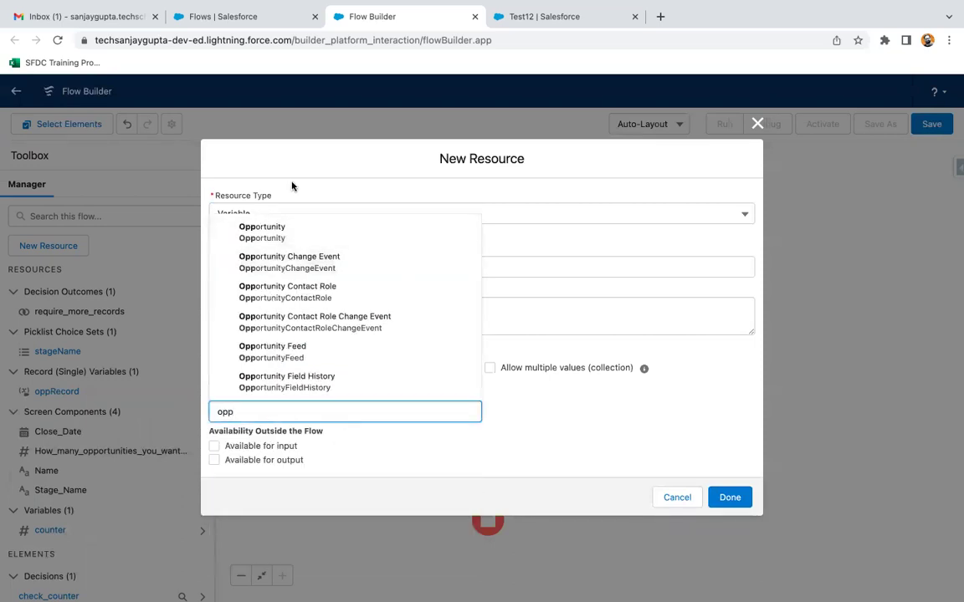
click(297, 228)
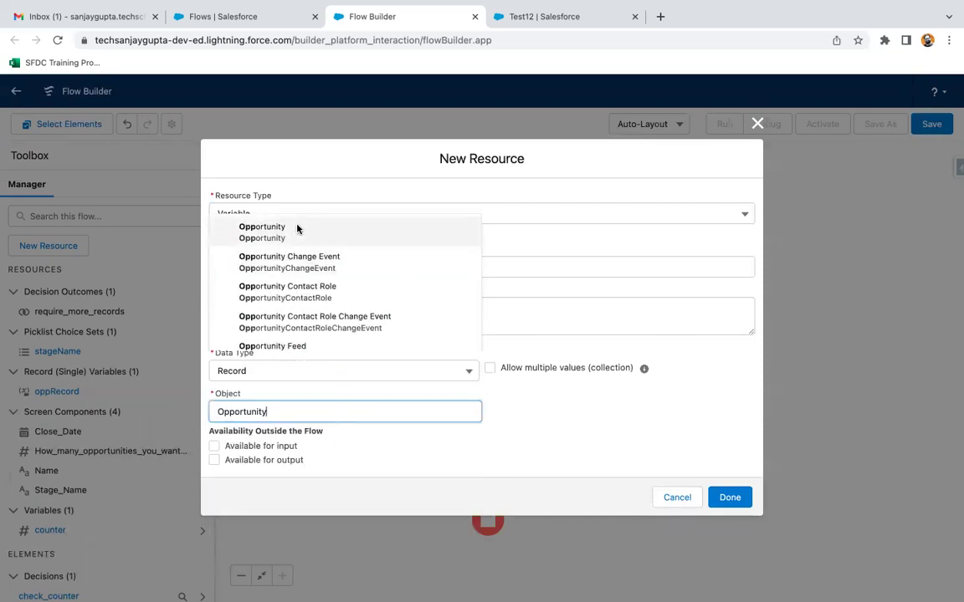
click(491, 369)
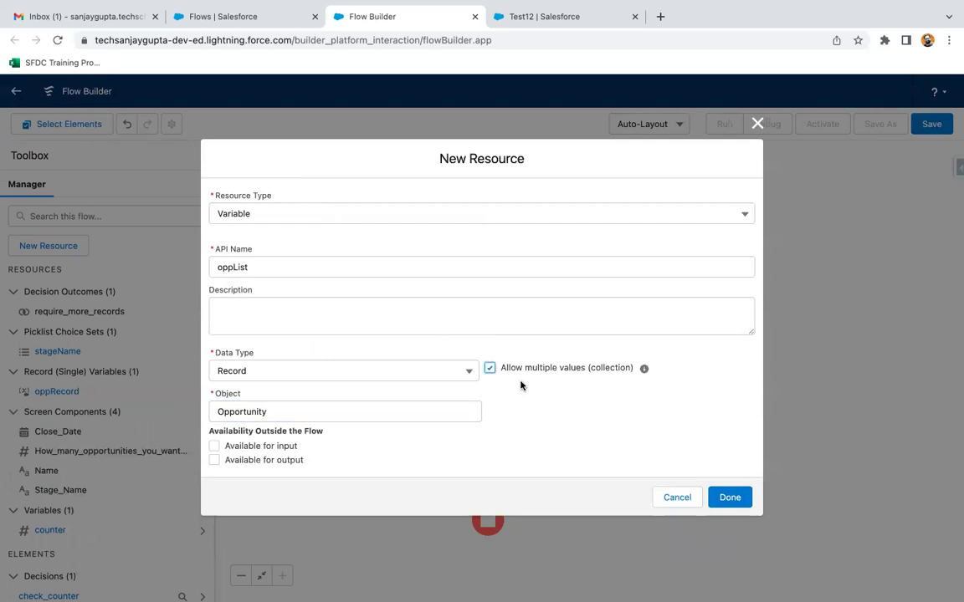
click(725, 499)
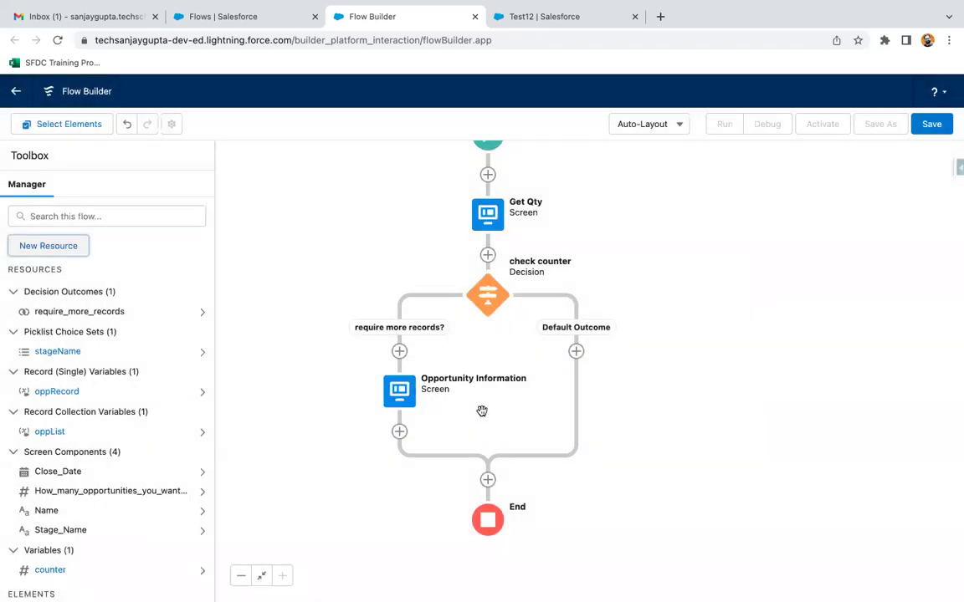
Add an Assignment after Opportunity Information labelled 'Assign Opp Informatmation to Record'.
scroll(118, 365, down, 2)
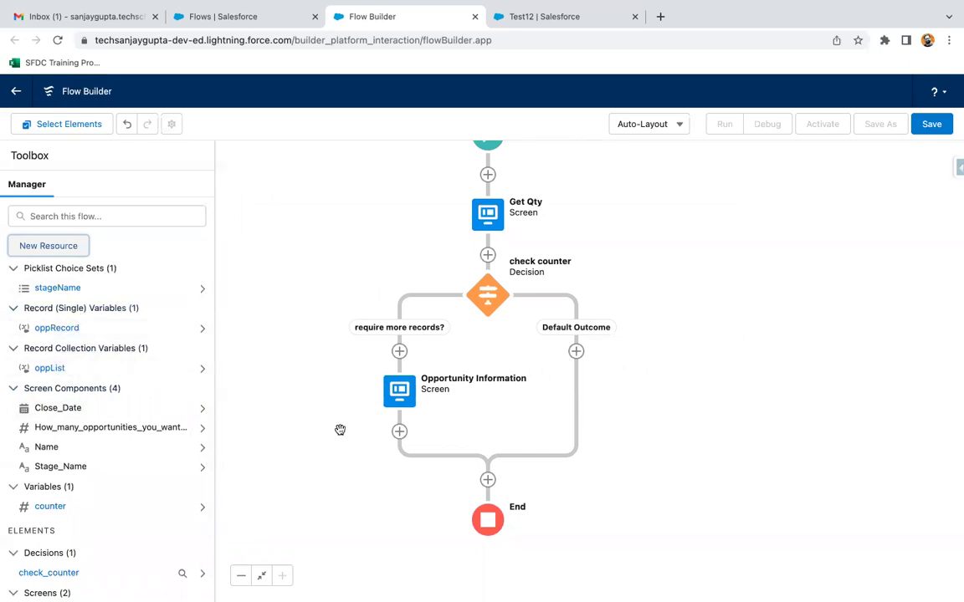
click(399, 432)
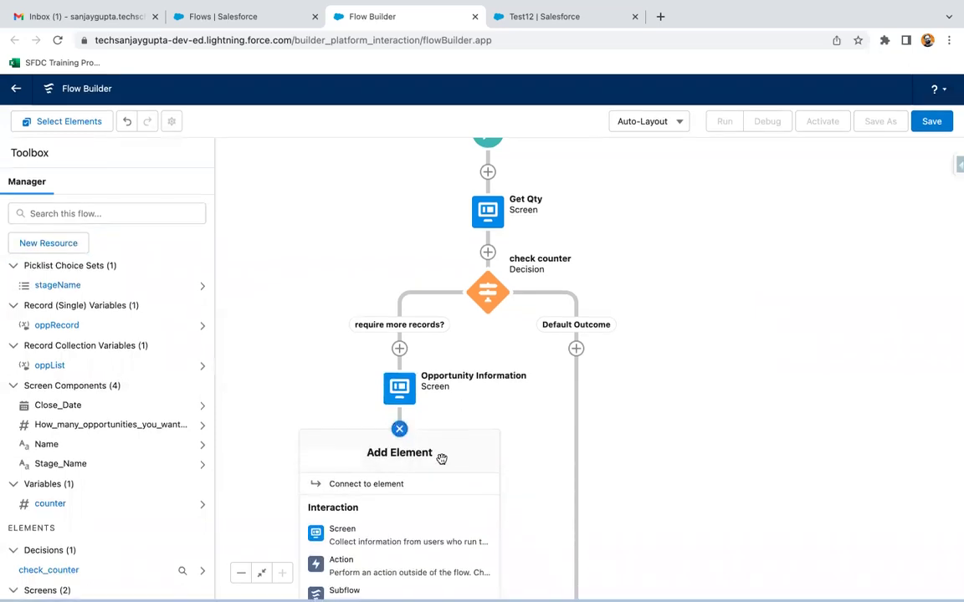
scroll(410, 529, down, 3)
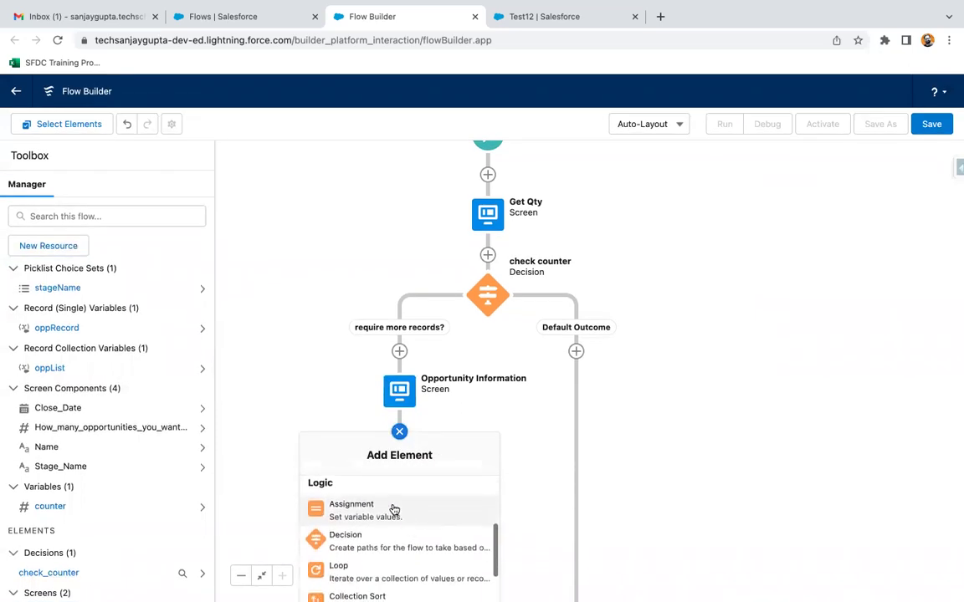
click(401, 514)
text(A)
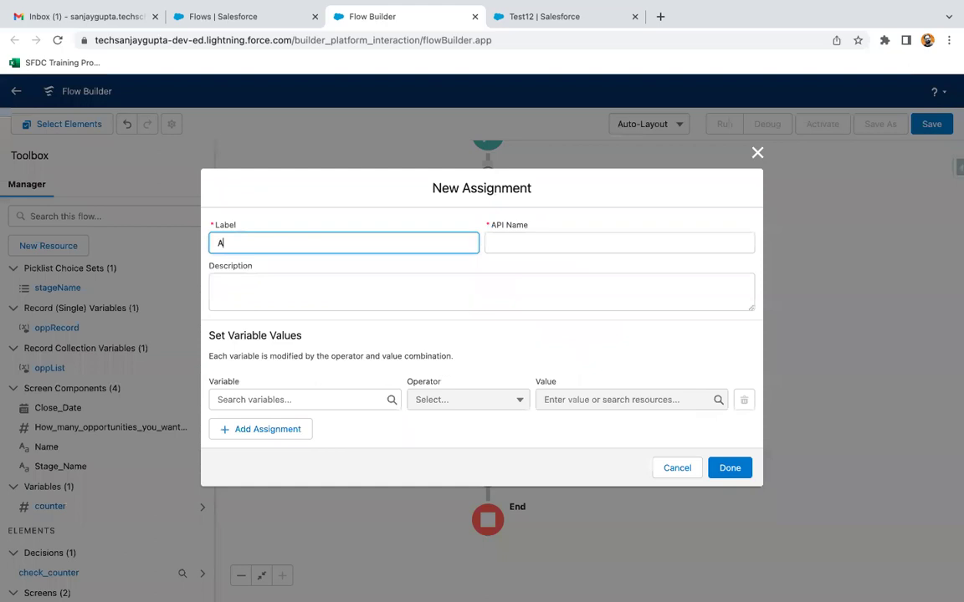
text(ssign Opp Informat)
text(mation to)
text( Record)
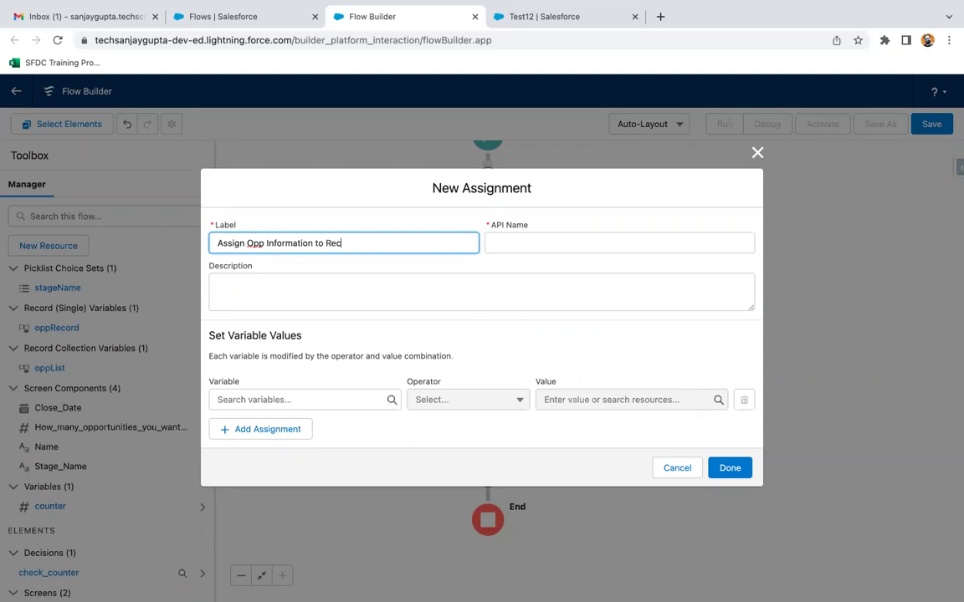
Set oppRecord's Name to the entered Name in the first row.
click(306, 399)
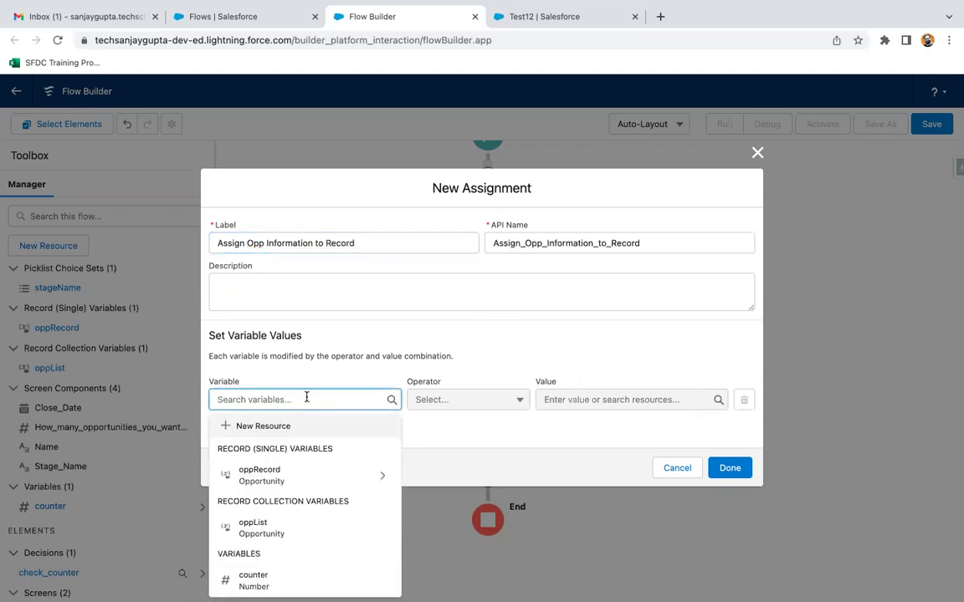
text(opp)
click(289, 447)
text(na)
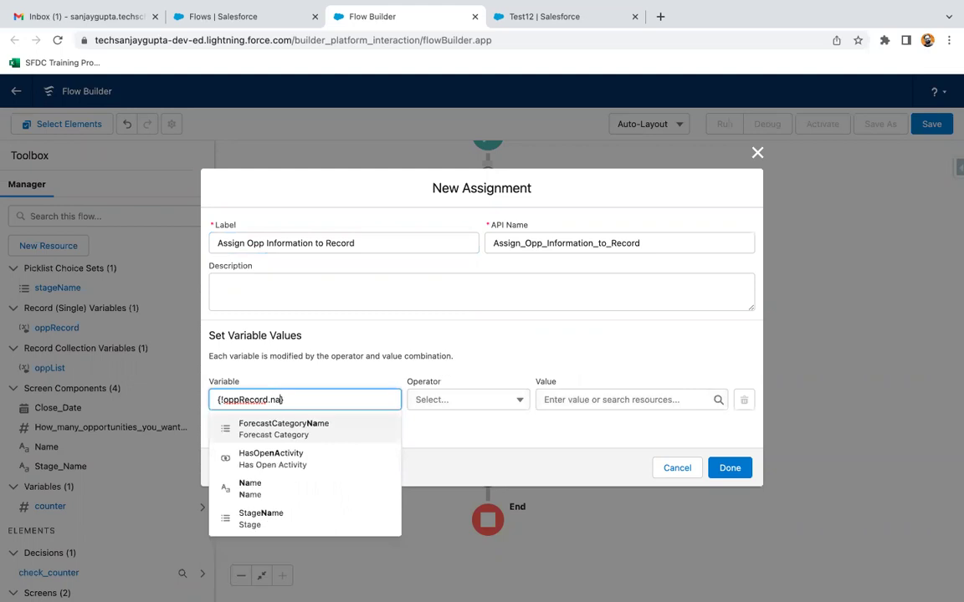
text(me)
click(279, 456)
click(588, 403)
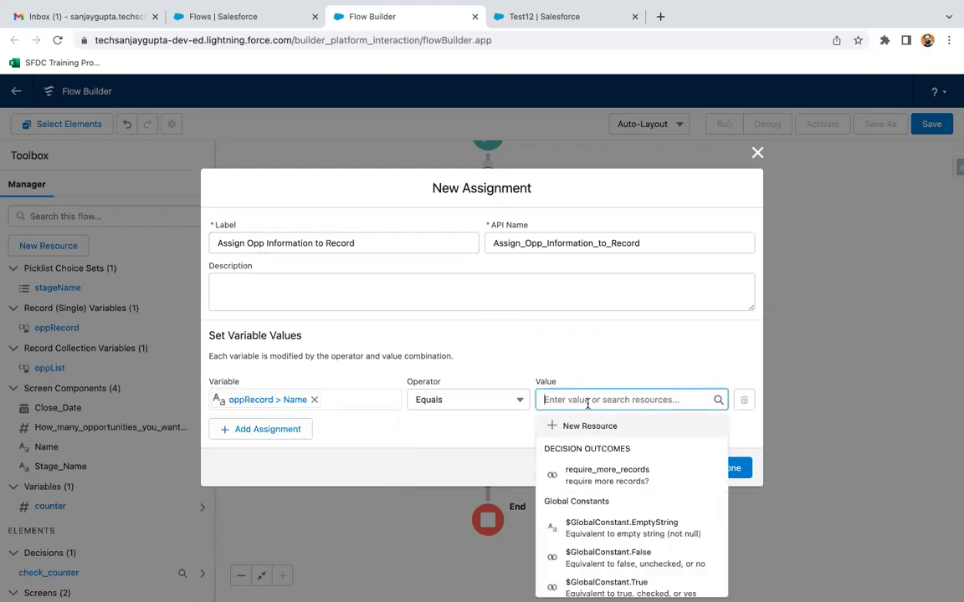
text(name)
click(583, 500)
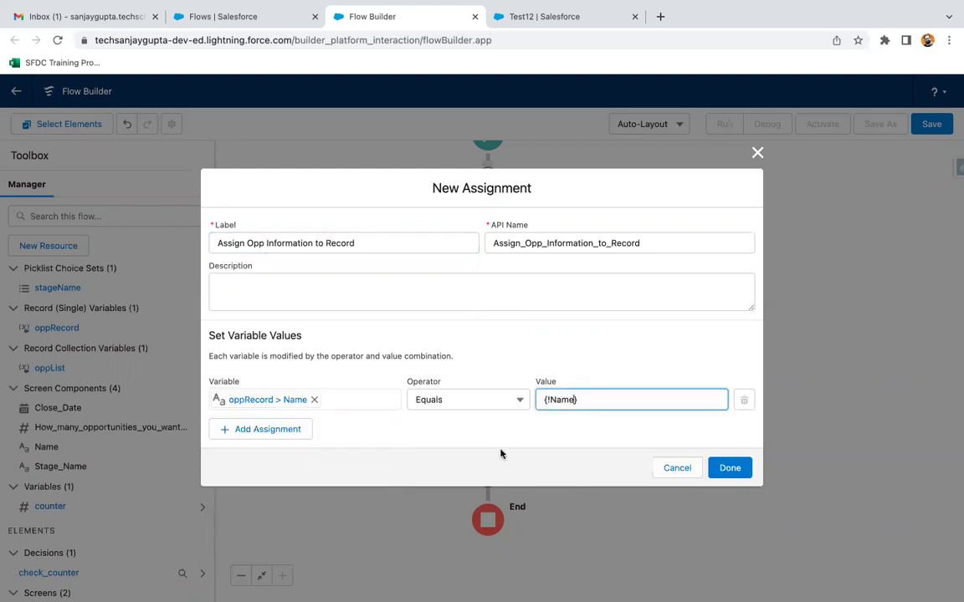
Add a second row setting oppRecord's Close Date to the entered Close_Date.
click(308, 430)
click(295, 419)
text(opp)
click(281, 338)
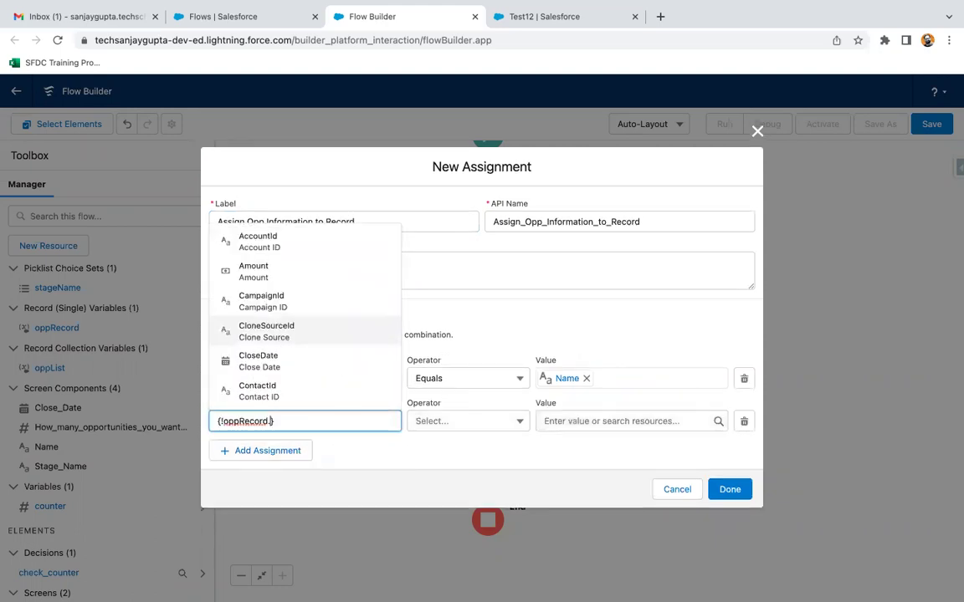
text(close)
click(244, 332)
click(573, 420)
text(close)
click(600, 398)
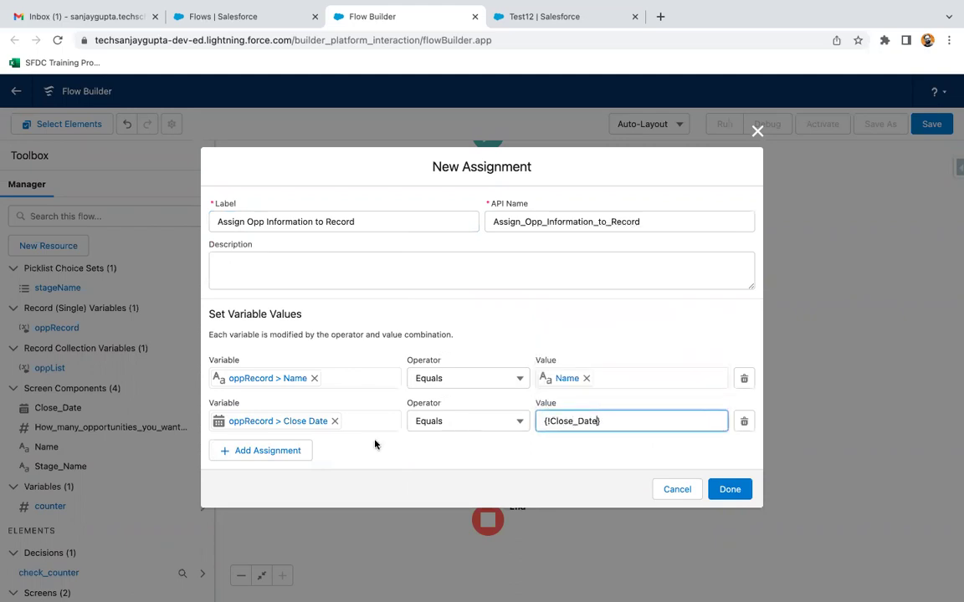
Add a third row setting oppRecord's Stage to Stage_Name and save the assignment.
click(297, 448)
click(299, 443)
text(o)
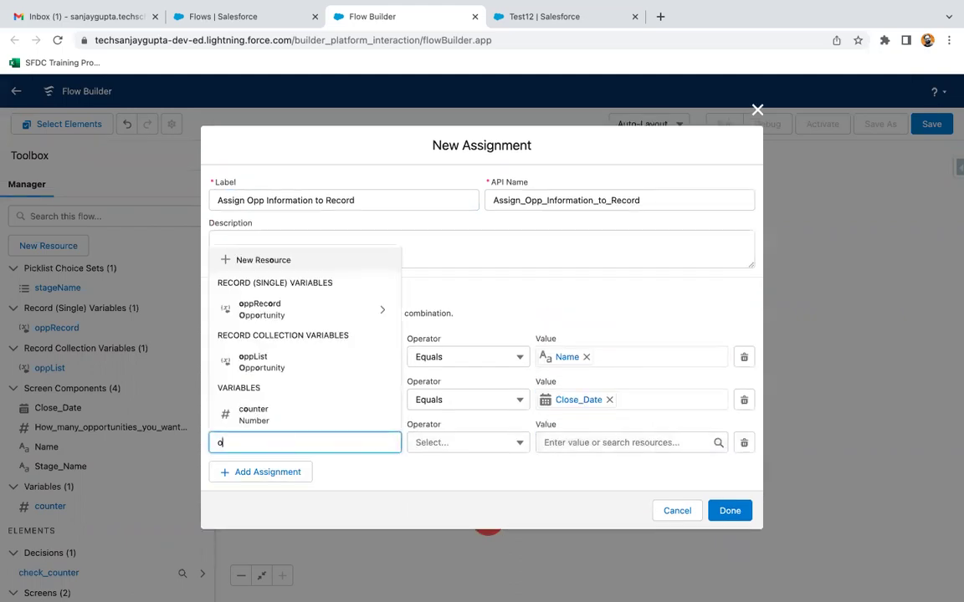
text(pp)
click(274, 367)
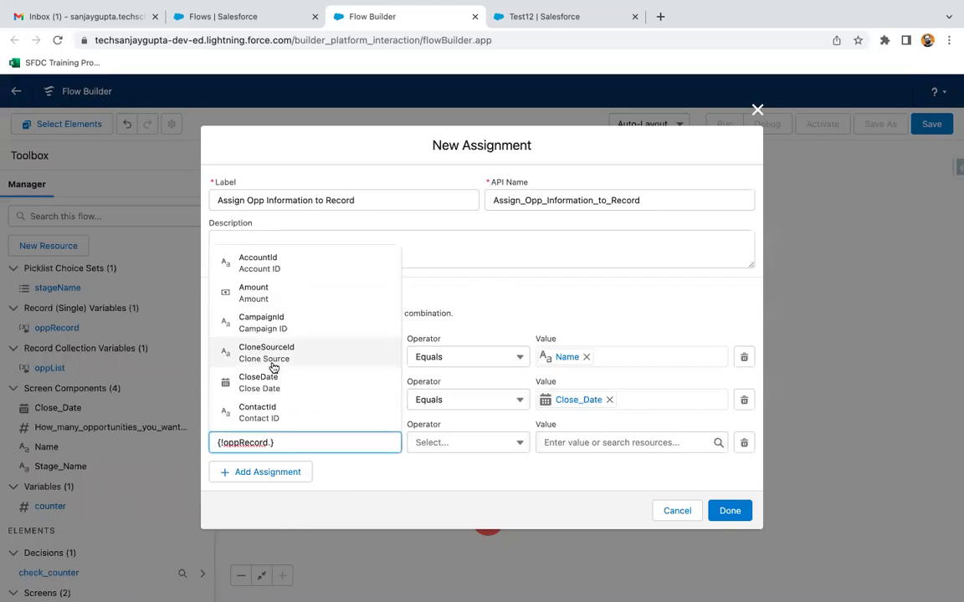
text(stage)
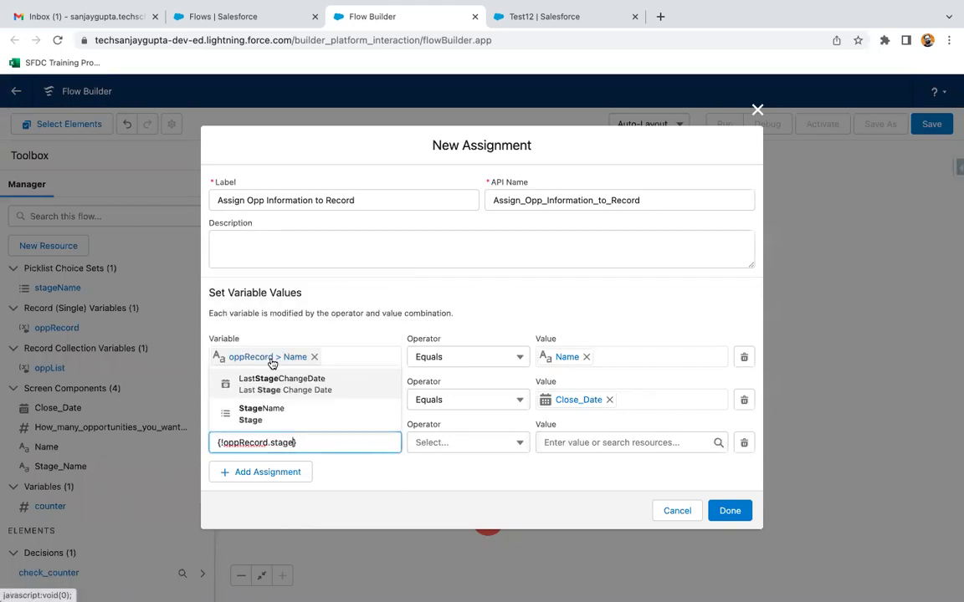
click(276, 408)
click(569, 442)
text(stage)
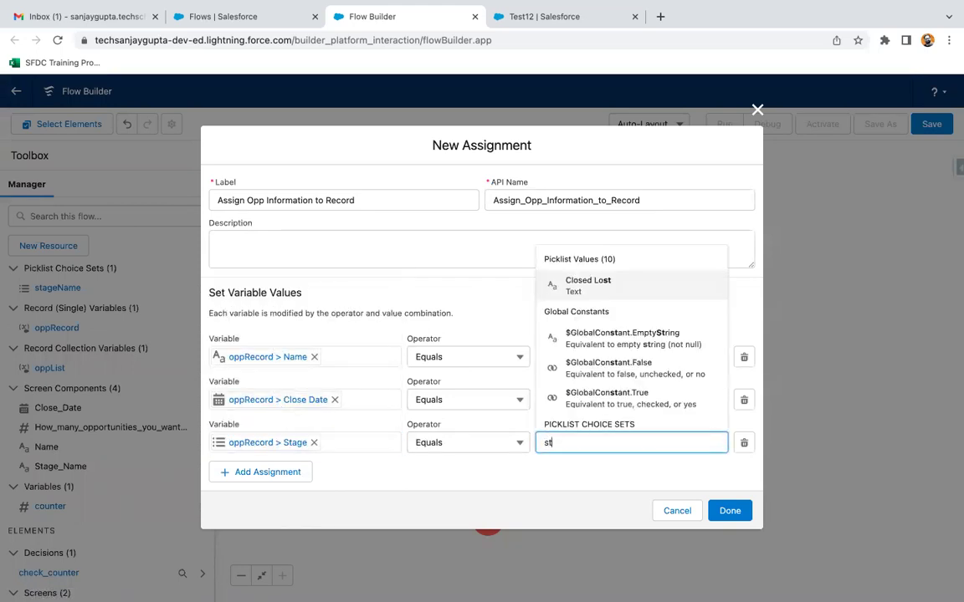
click(608, 418)
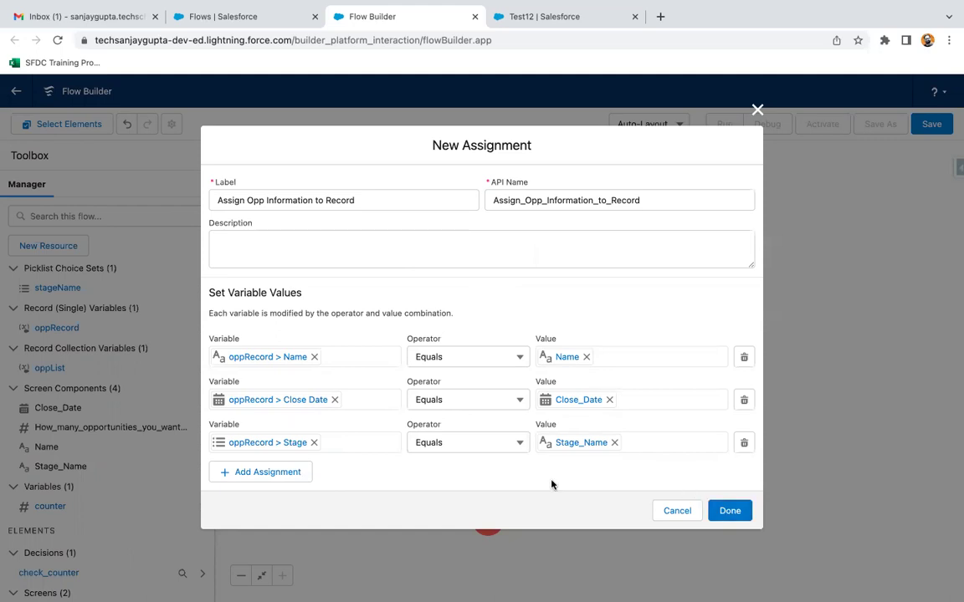
click(730, 510)
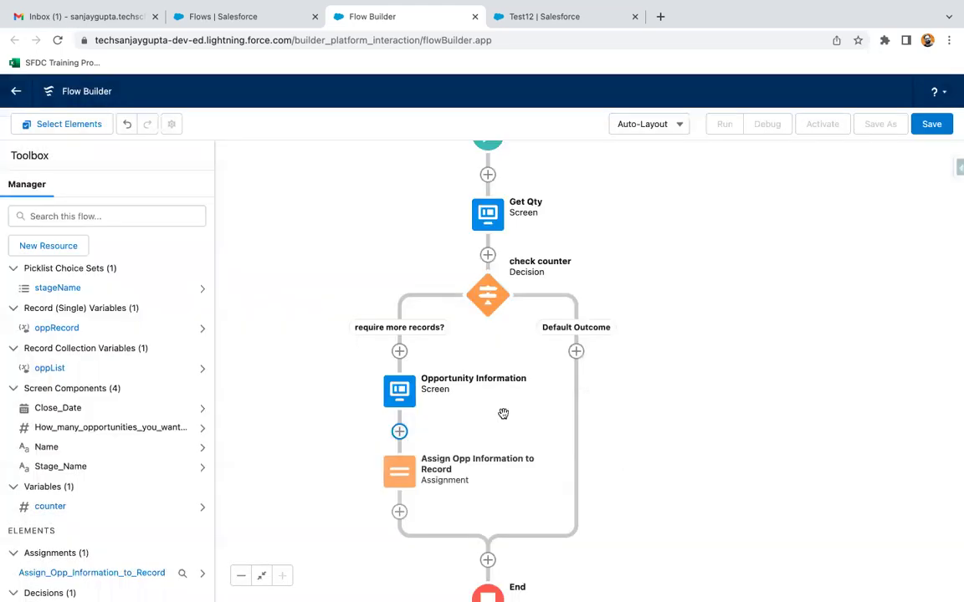
Create a Text variable named recordId marked Available for input.
drag(316, 224, 316, 270)
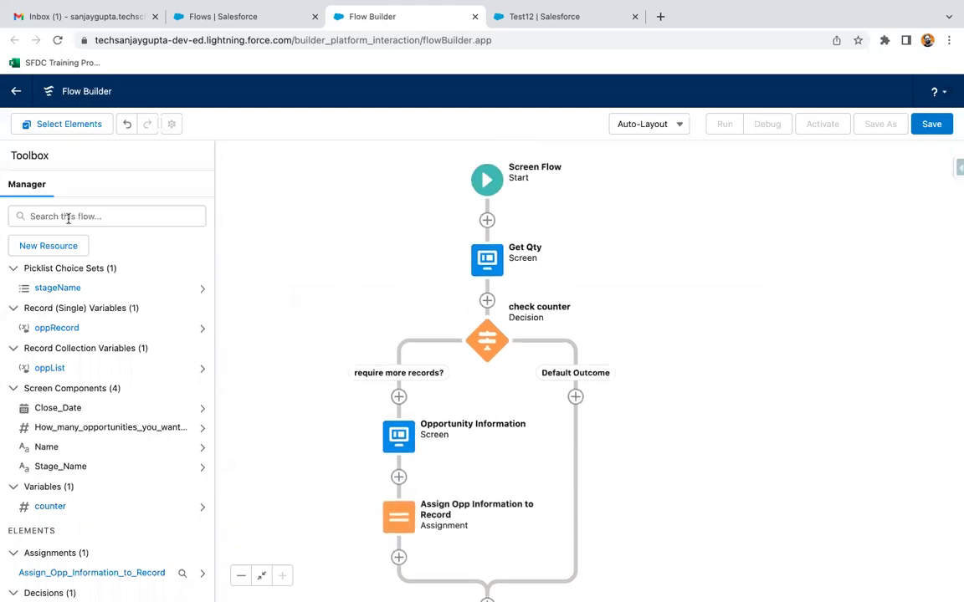
click(47, 245)
click(264, 284)
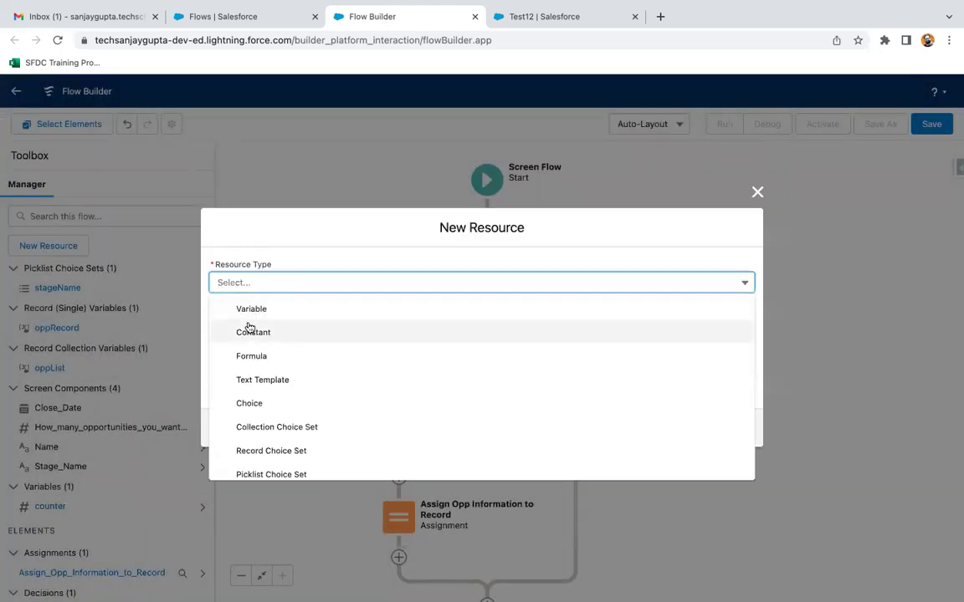
click(250, 309)
click(237, 308)
text(record)
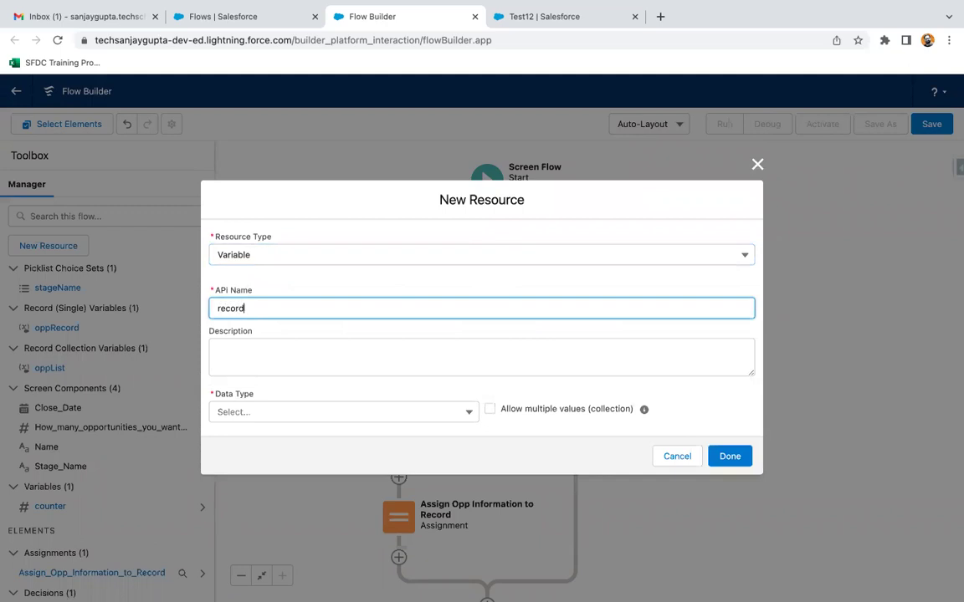
text(Id)
click(268, 326)
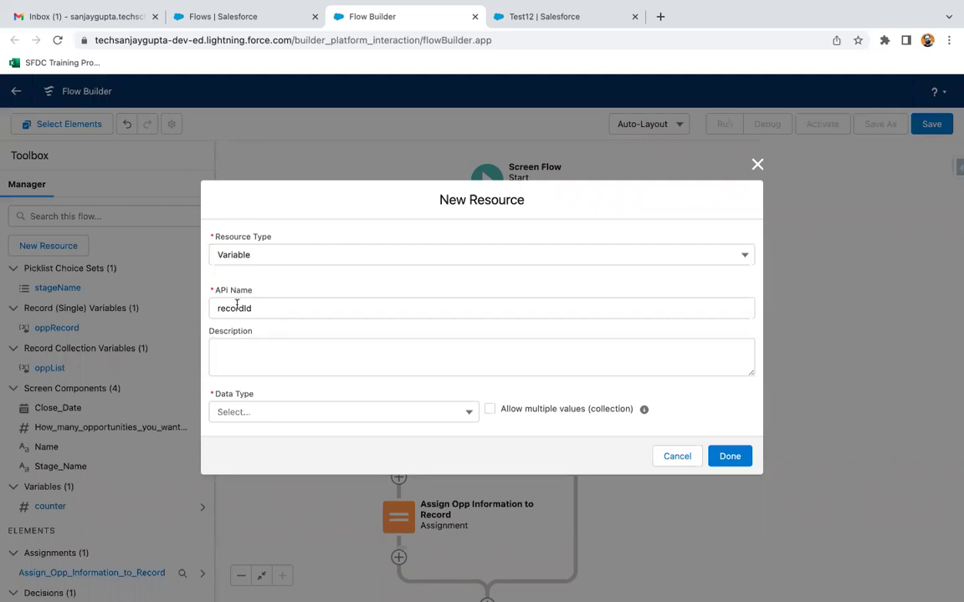
click(269, 409)
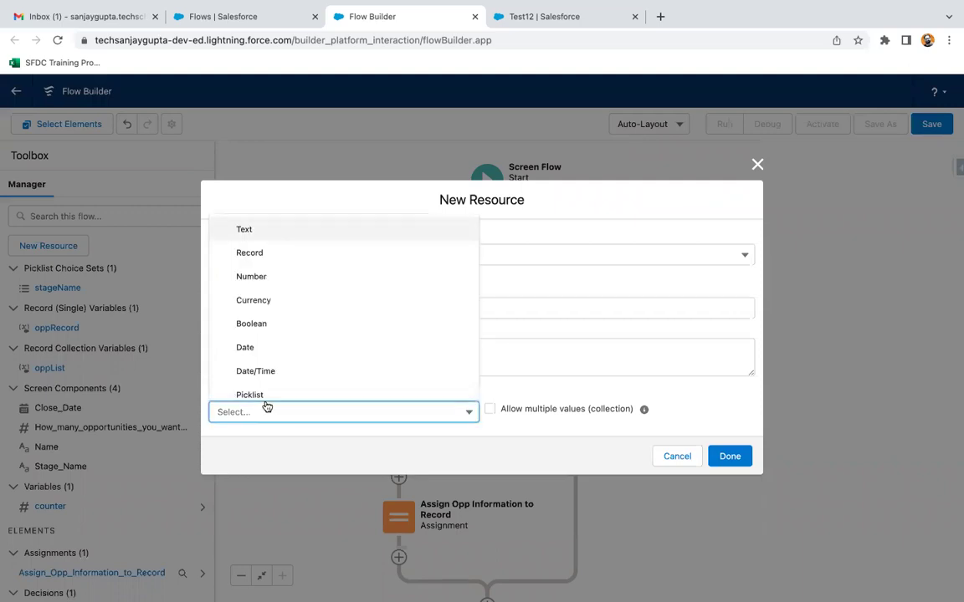
click(249, 231)
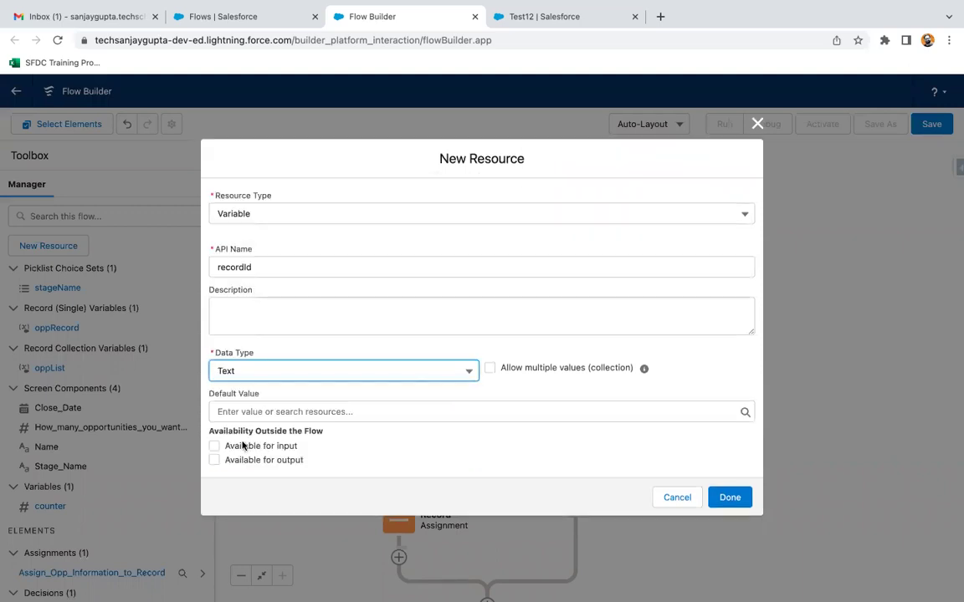
click(216, 447)
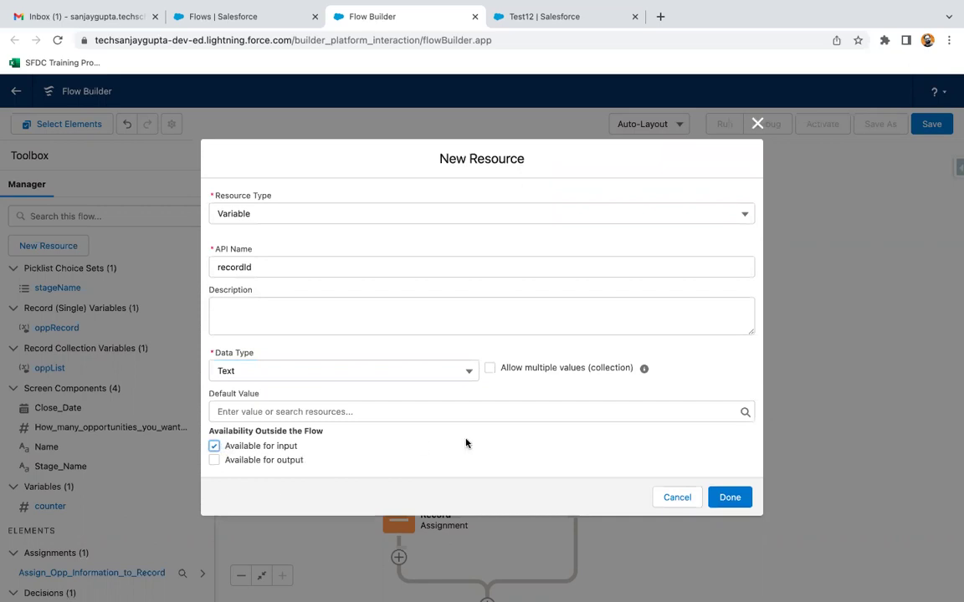
click(730, 498)
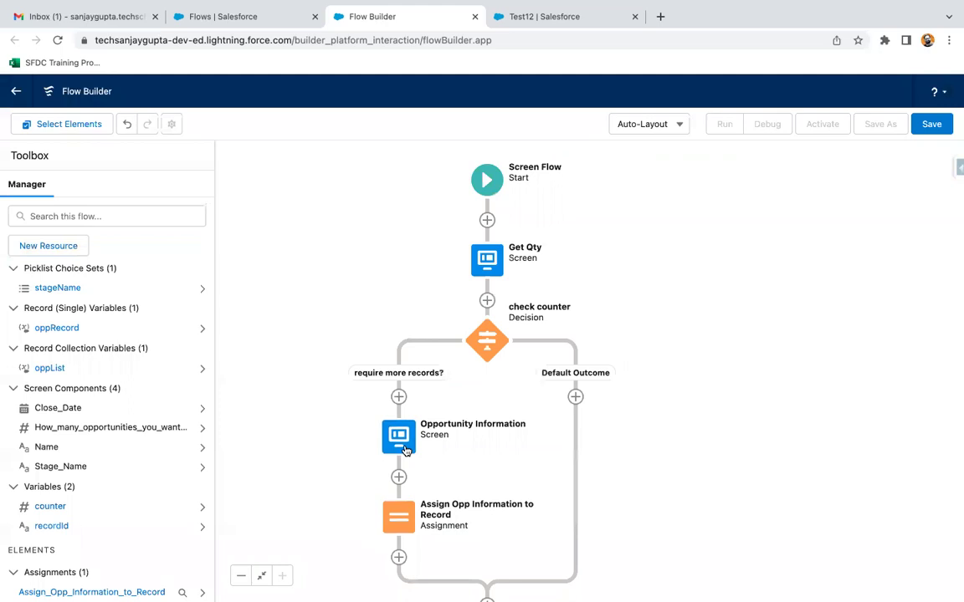
Add a fourth assignment row setting oppRecord's Account ID equal to recordId.
double_click(398, 516)
click(301, 431)
click(309, 424)
text(acc)
key(BackSpace)
key(BackSpace)
key(BackSpace)
text(oppRecord.account})
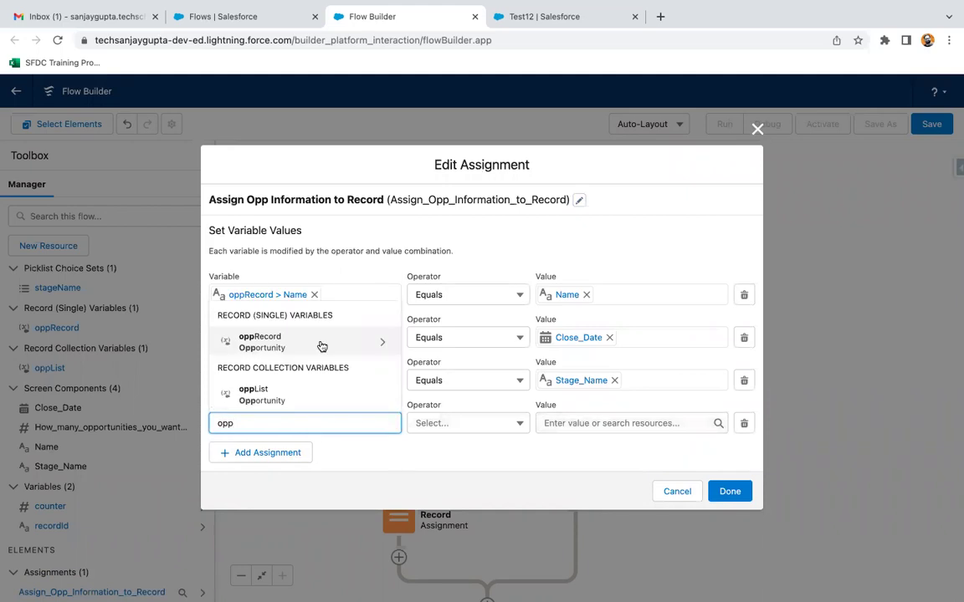
click(321, 346)
text(account)
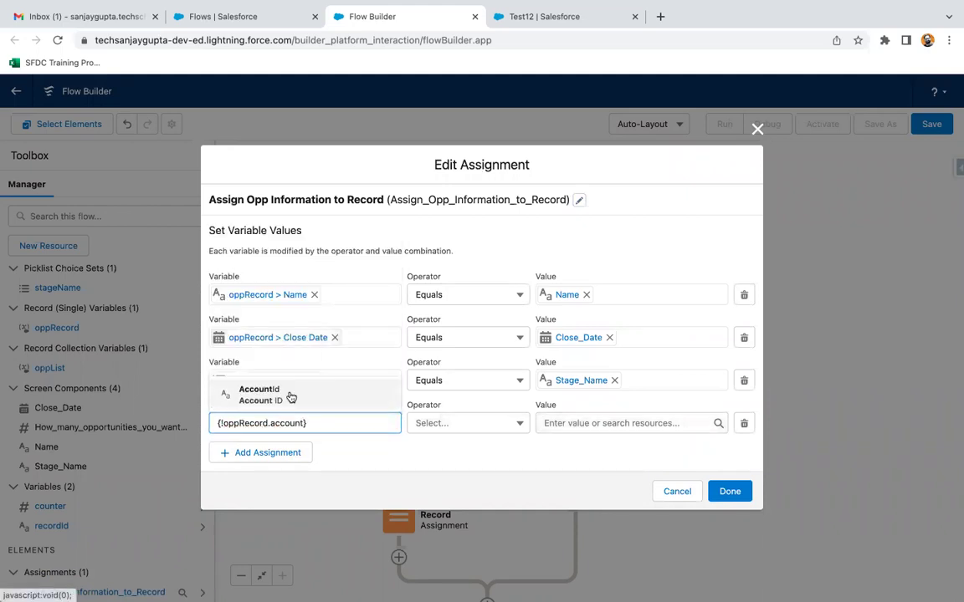
click(290, 398)
click(559, 424)
text(co)
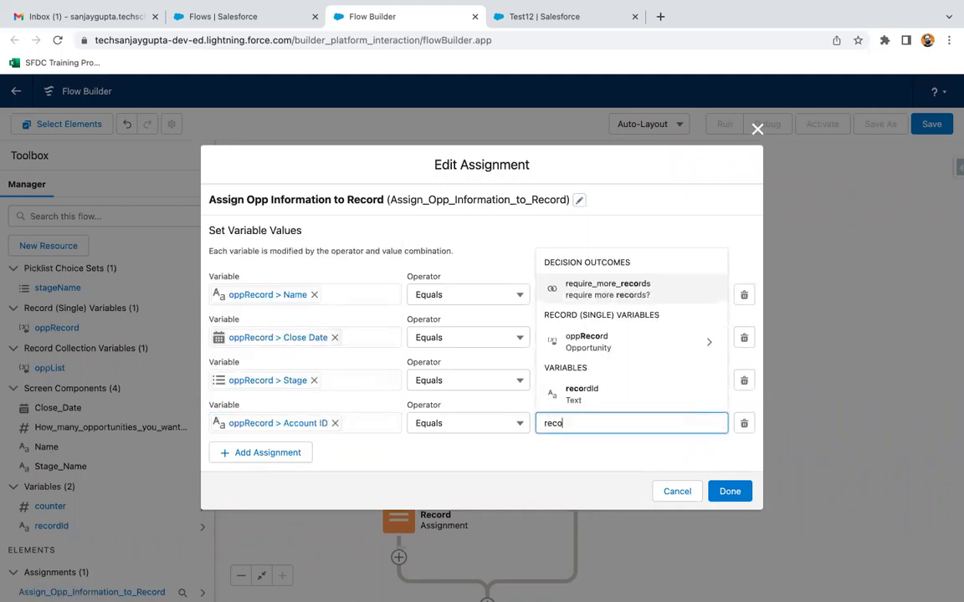
click(578, 395)
click(724, 491)
drag(613, 407, 613, 333)
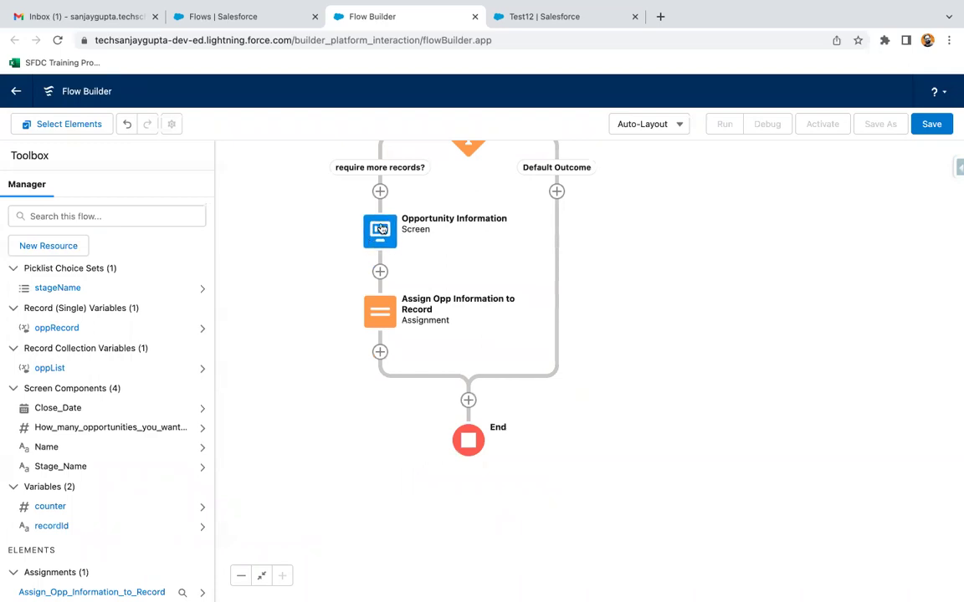
Add a new assignment after the opportunity assignment that adds oppRecord to oppList.
click(380, 352)
scroll(413, 496, down, 3)
scroll(353, 499, down, 2)
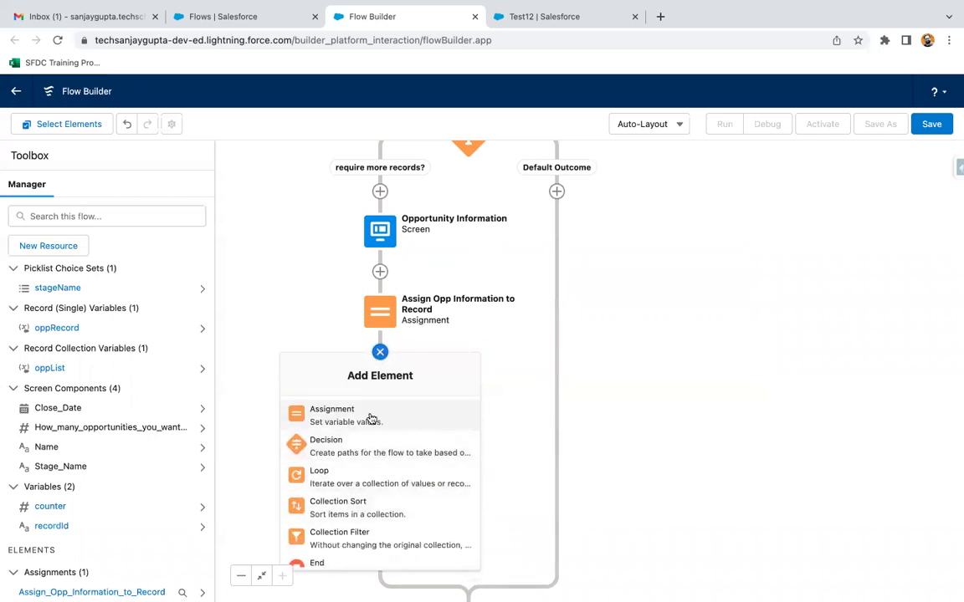
click(370, 417)
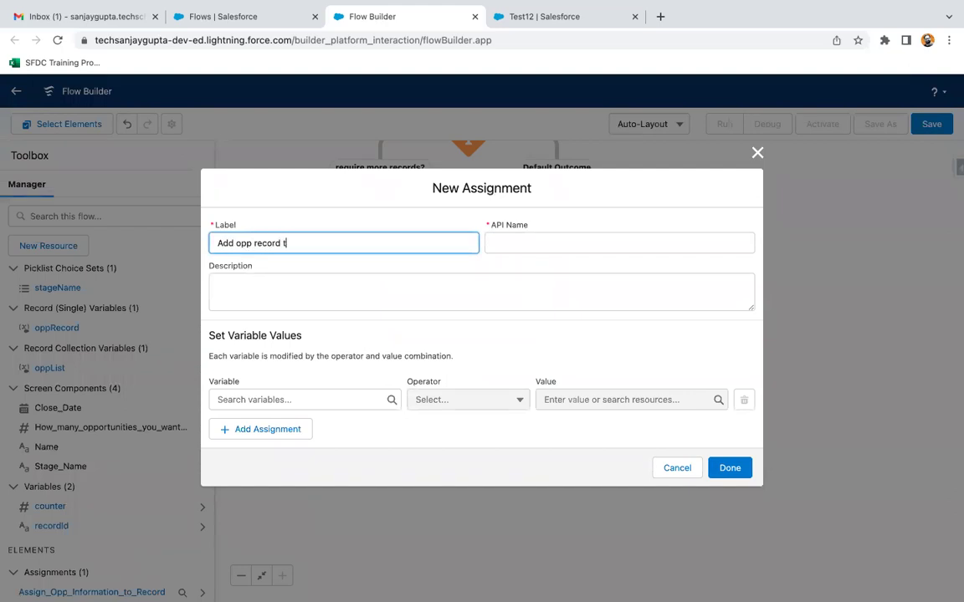
click(308, 399)
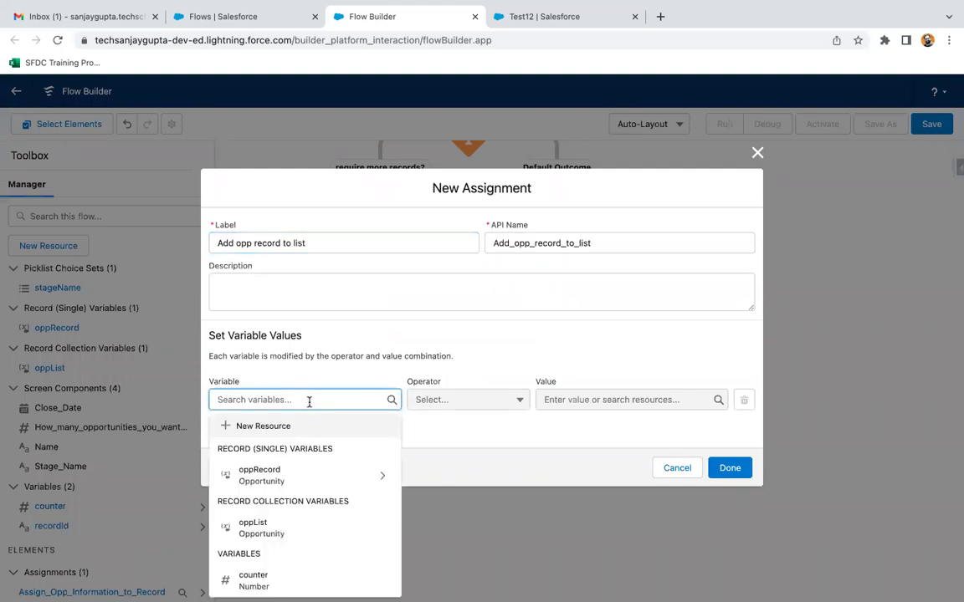
text(opp)
click(294, 500)
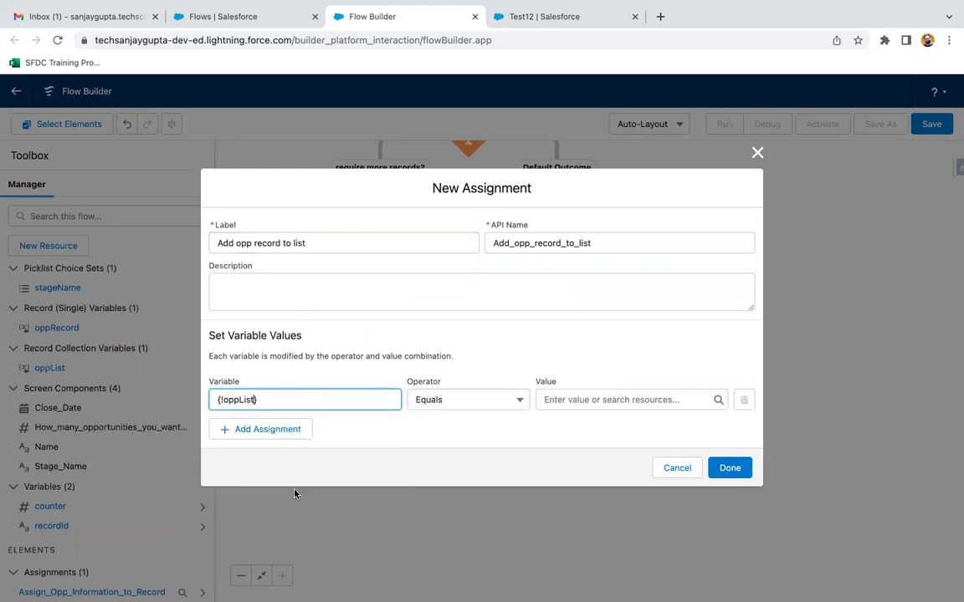
click(446, 408)
click(444, 448)
click(573, 397)
text(opp)
click(571, 451)
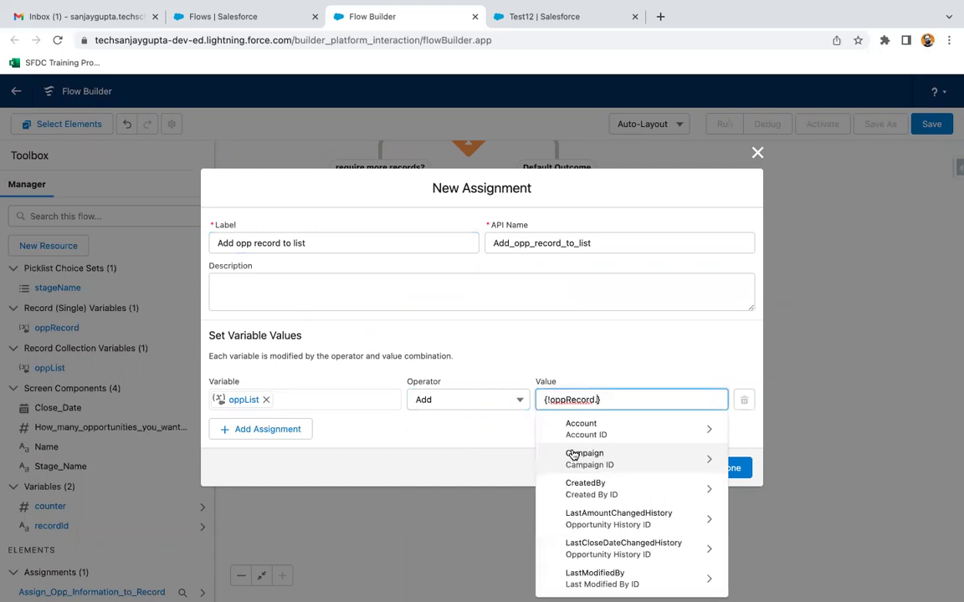
click(506, 435)
Add a second row increasing counter by 1, then save the assignment.
click(272, 429)
click(289, 421)
text(count)
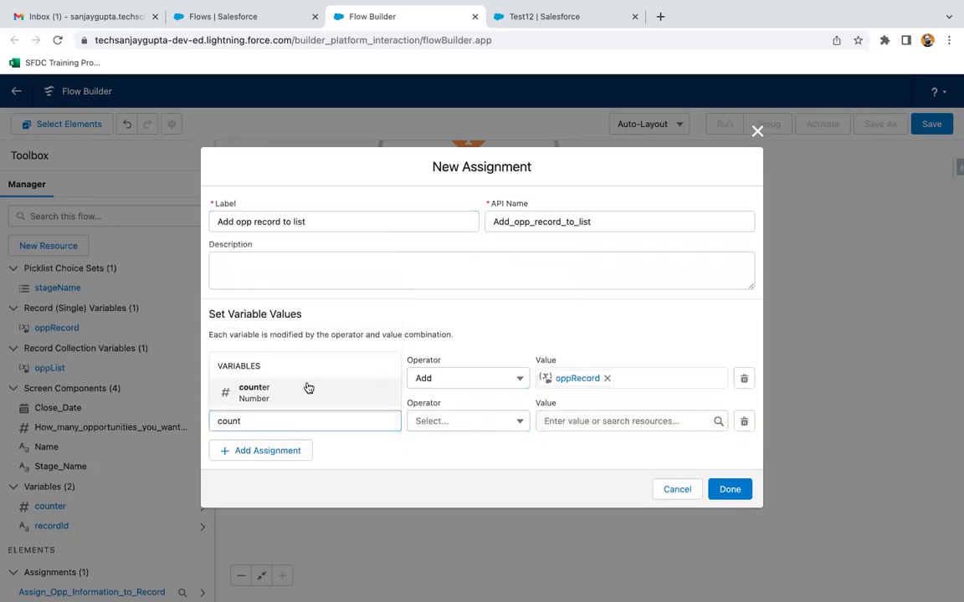
click(305, 389)
click(573, 421)
click(465, 426)
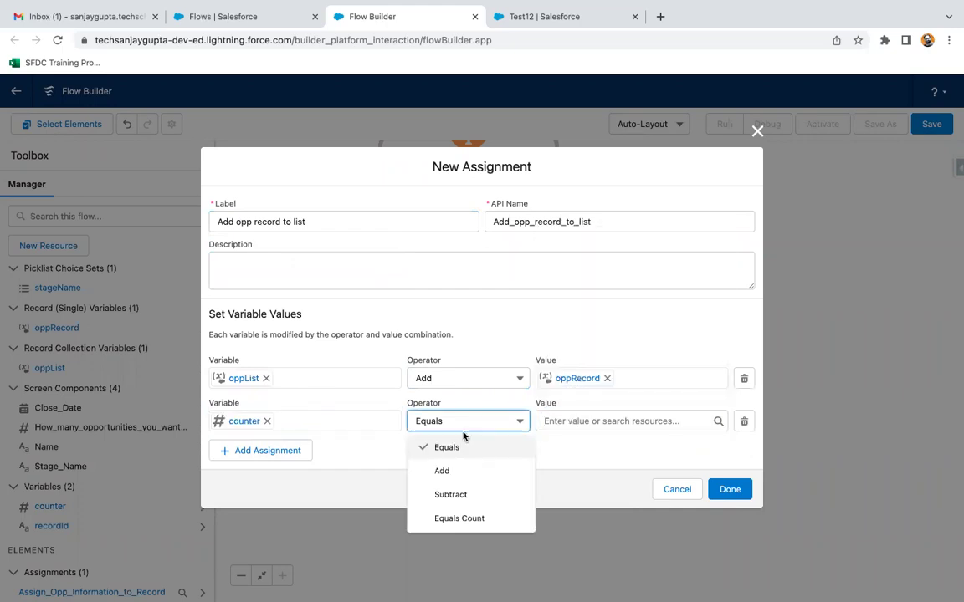
click(448, 467)
click(561, 421)
text(1)
click(534, 457)
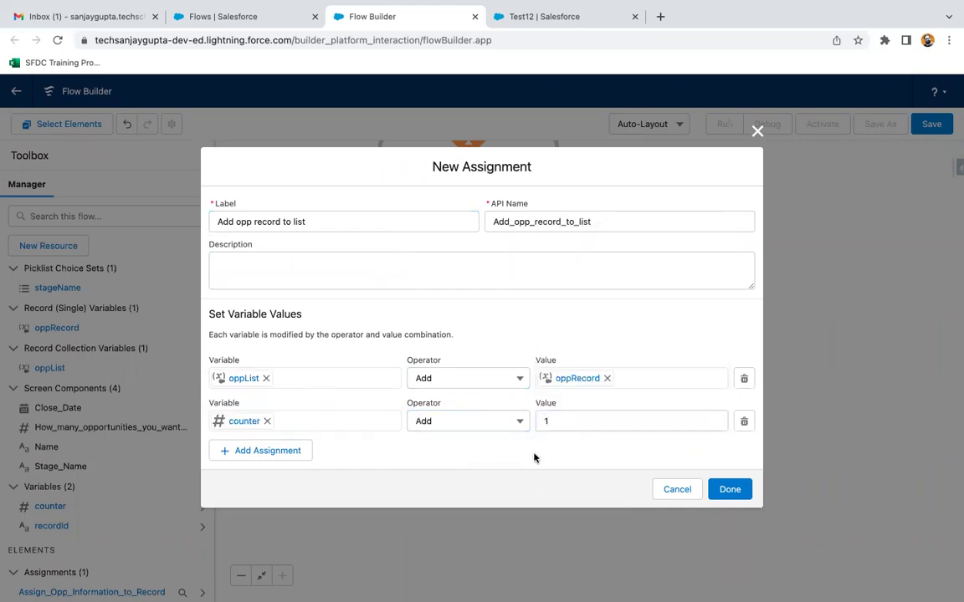
click(730, 491)
Switch the canvas layout from Auto-Layout to Freeform.
drag(649, 338, 585, 439)
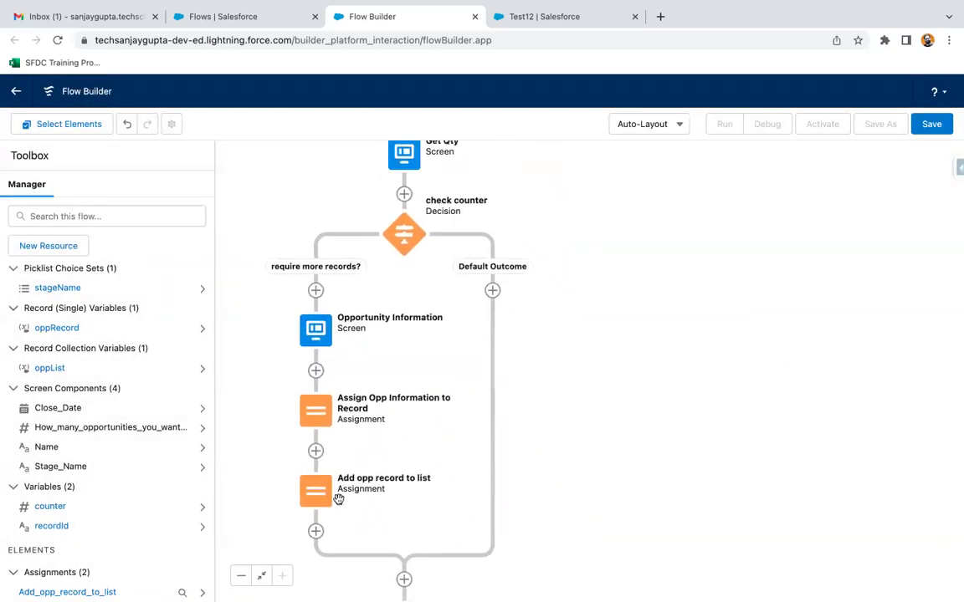
drag(650, 301, 716, 342)
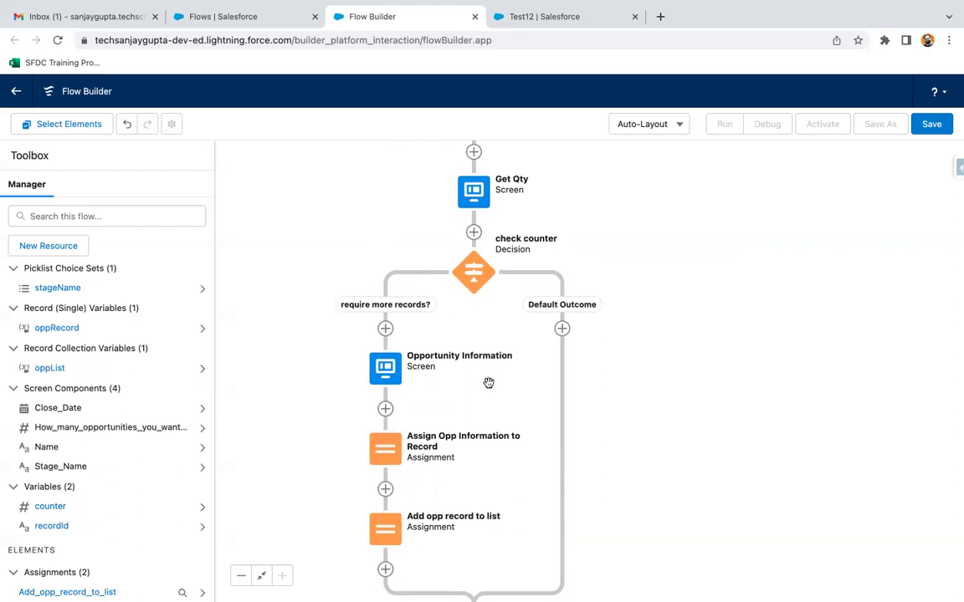
drag(617, 399, 580, 290)
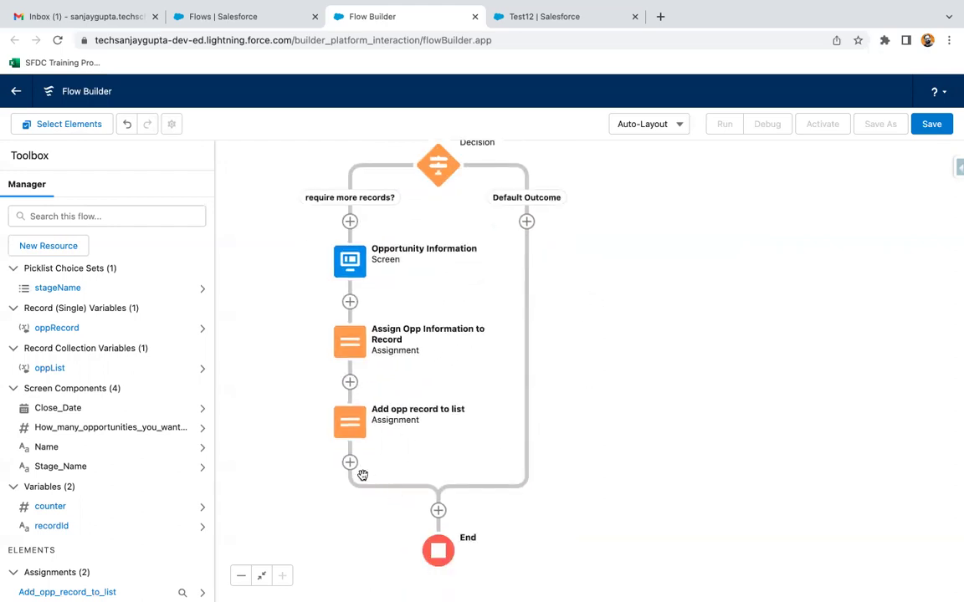
drag(649, 326, 639, 399)
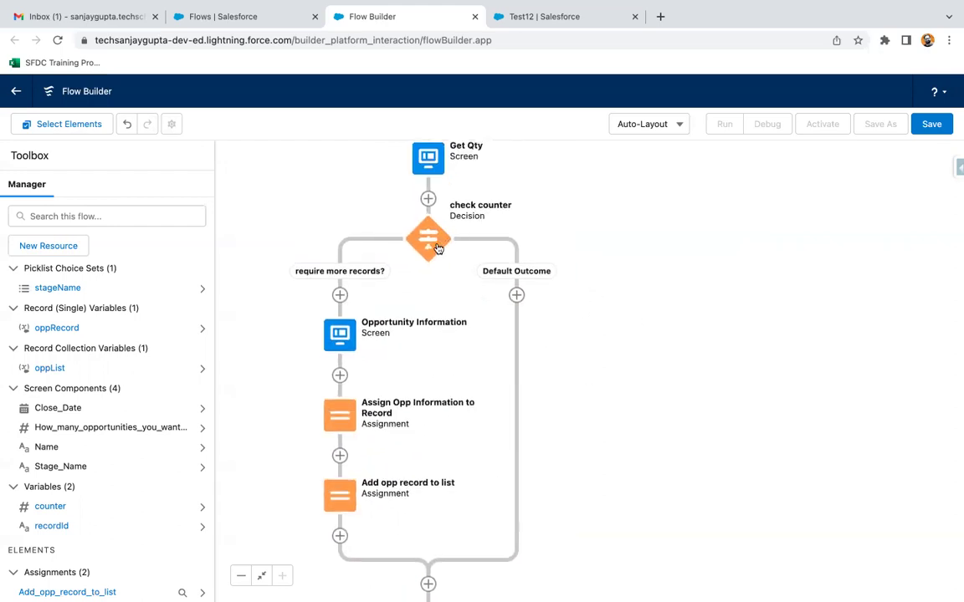
click(675, 126)
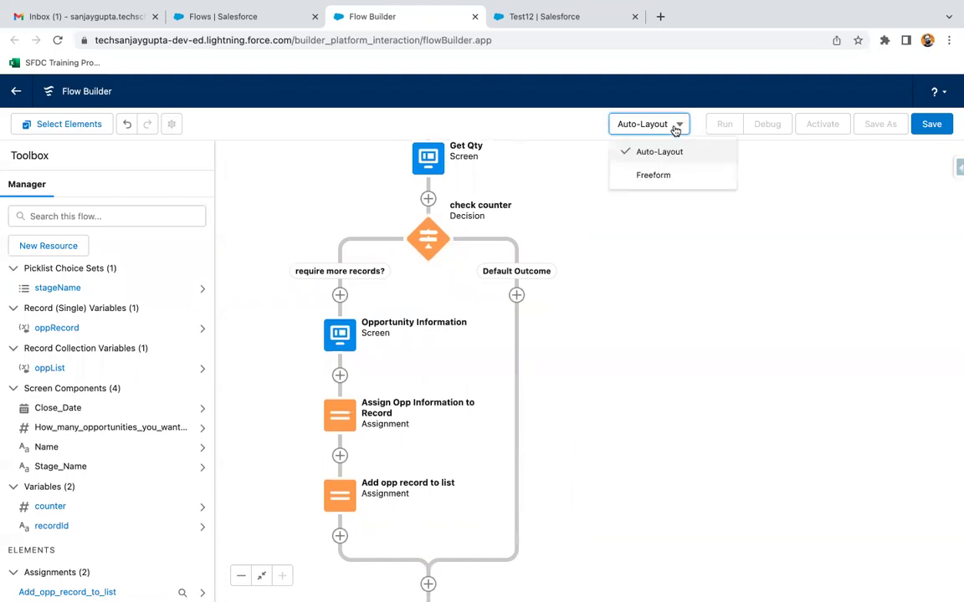
click(652, 175)
Arrange Get Qty, check counter, Opportunity Information and both assignments into a visible loop.
drag(648, 330, 502, 350)
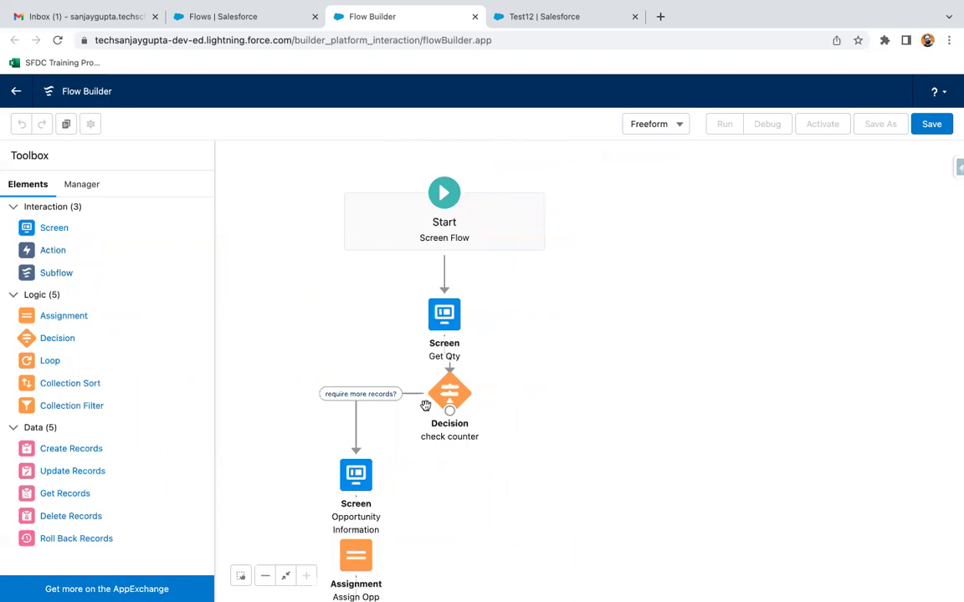
drag(430, 308, 263, 322)
drag(459, 390, 457, 348)
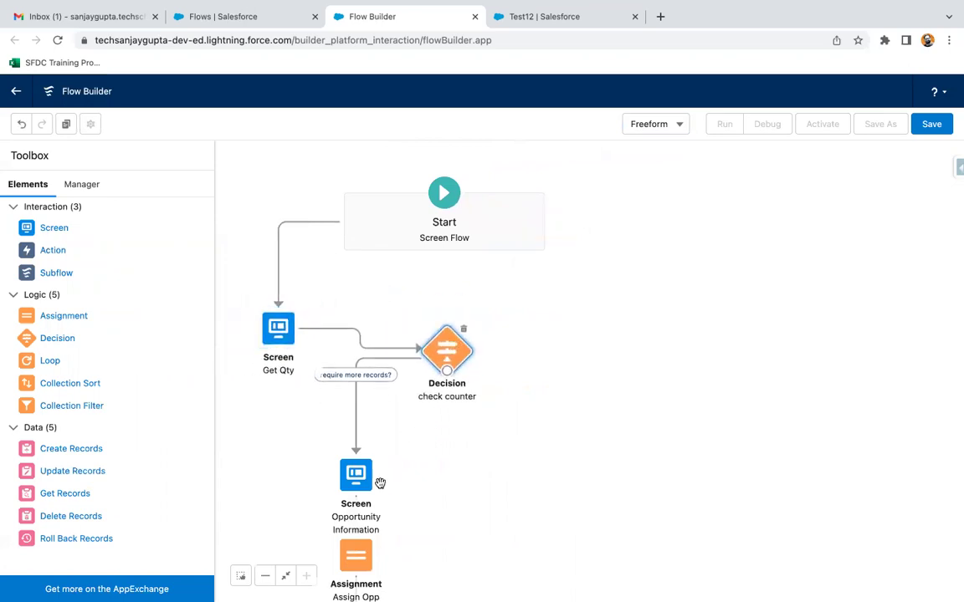
drag(356, 485, 666, 280)
drag(358, 554, 811, 255)
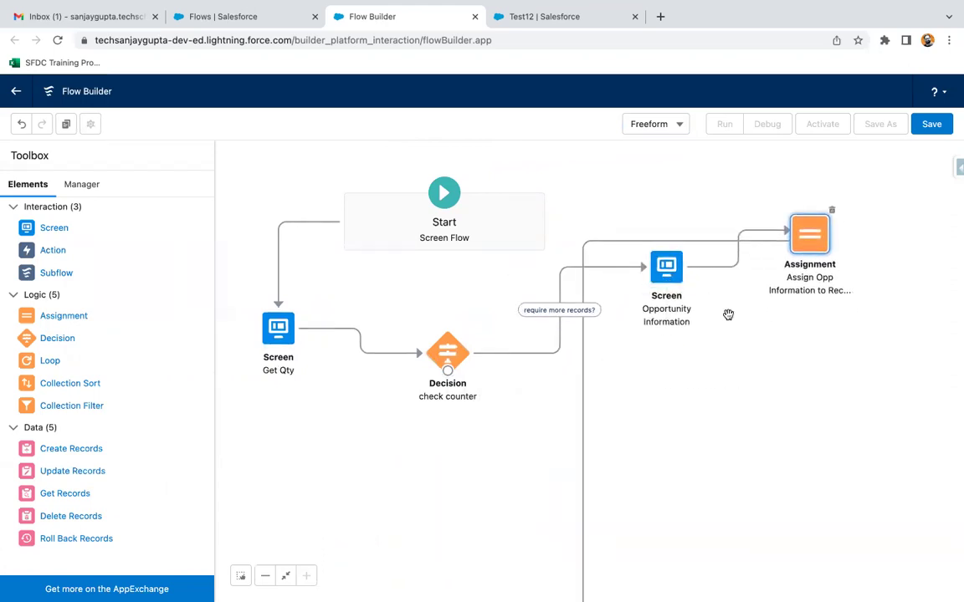
drag(649, 454, 645, 315)
drag(368, 493, 836, 242)
drag(721, 286, 716, 382)
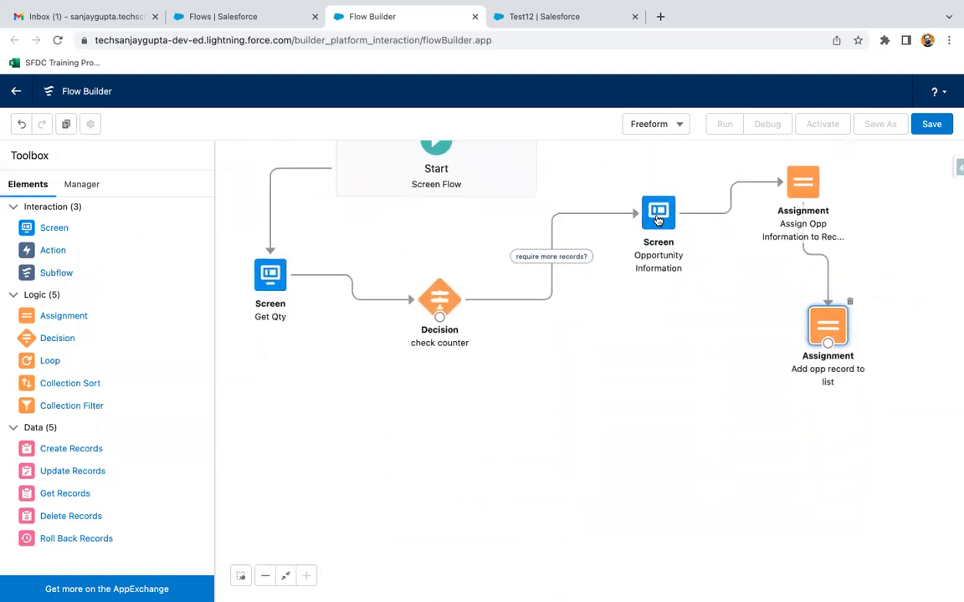
drag(658, 214, 642, 218)
drag(799, 217, 799, 239)
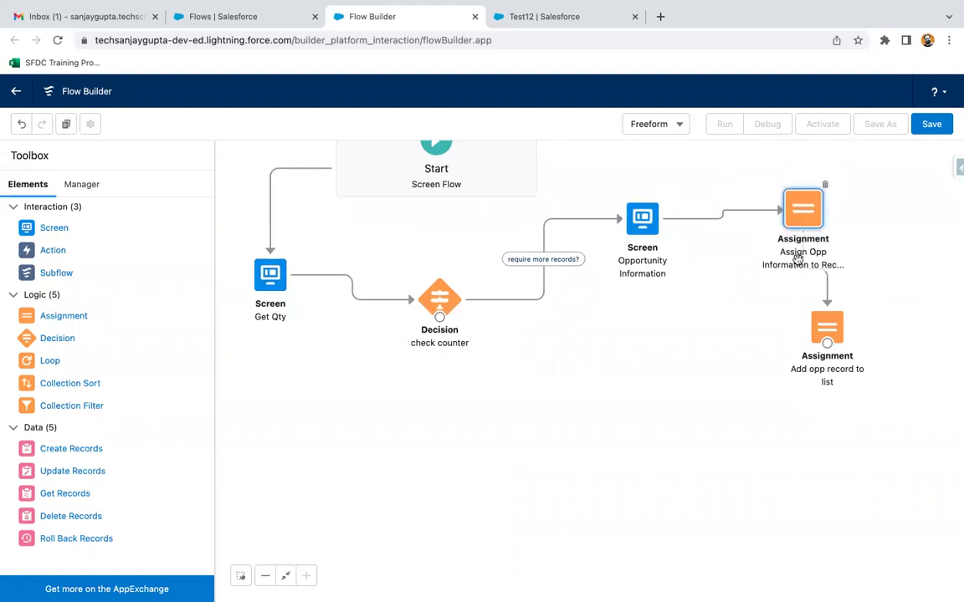
drag(827, 341, 435, 302)
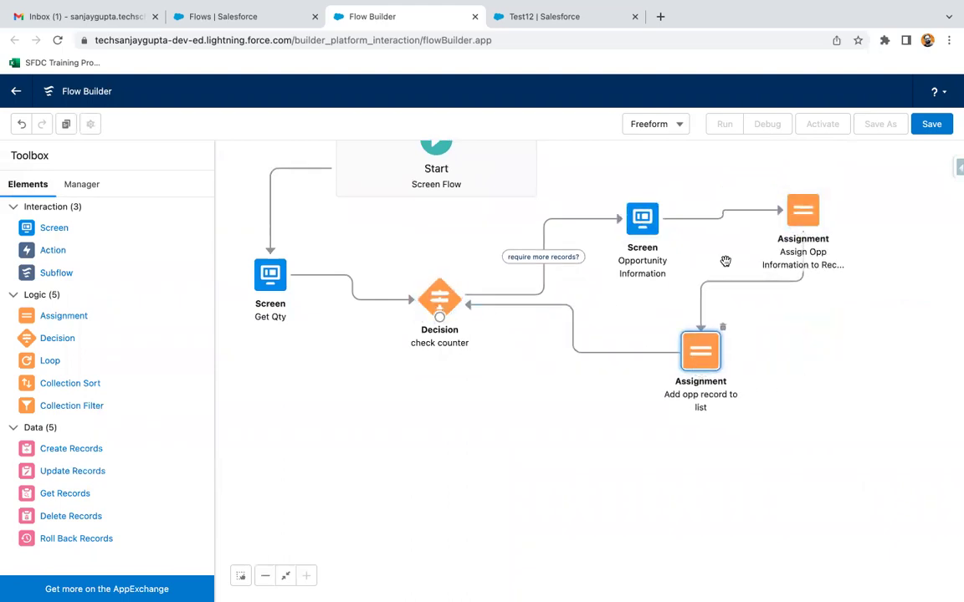
drag(710, 350, 715, 364)
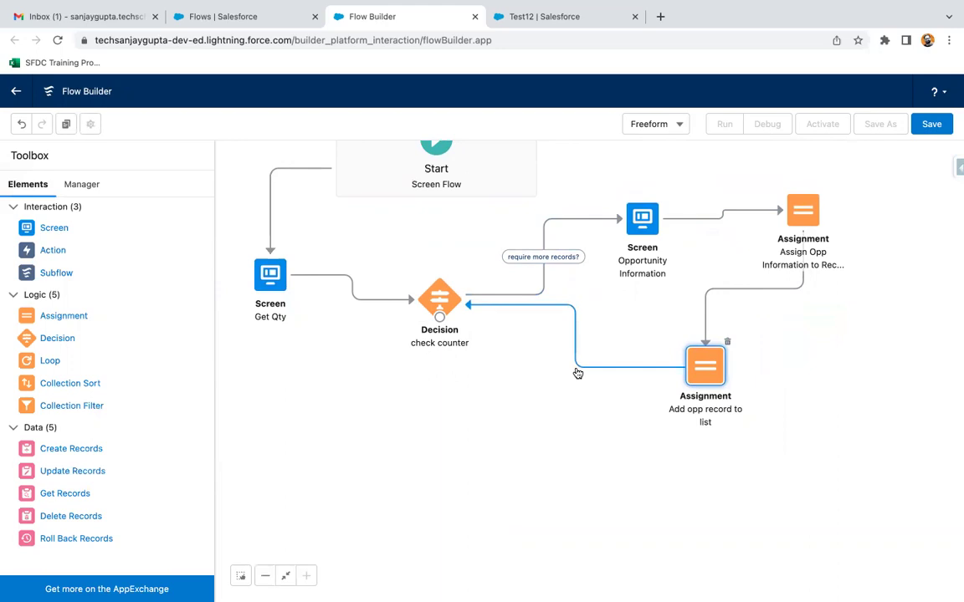
click(680, 126)
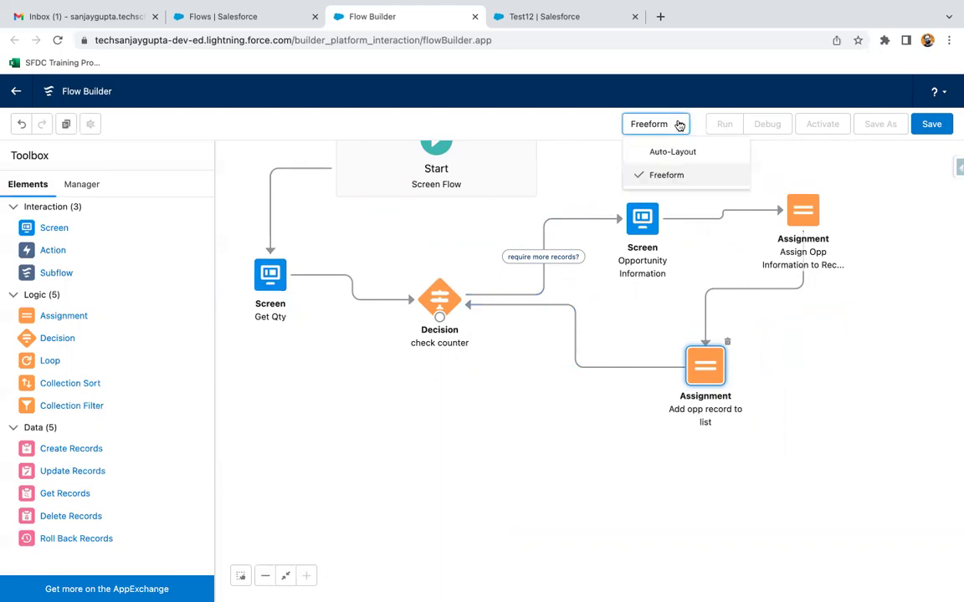
Add a Create Opps step creating multiple records from oppList, linked from check counter's default outcome.
click(530, 365)
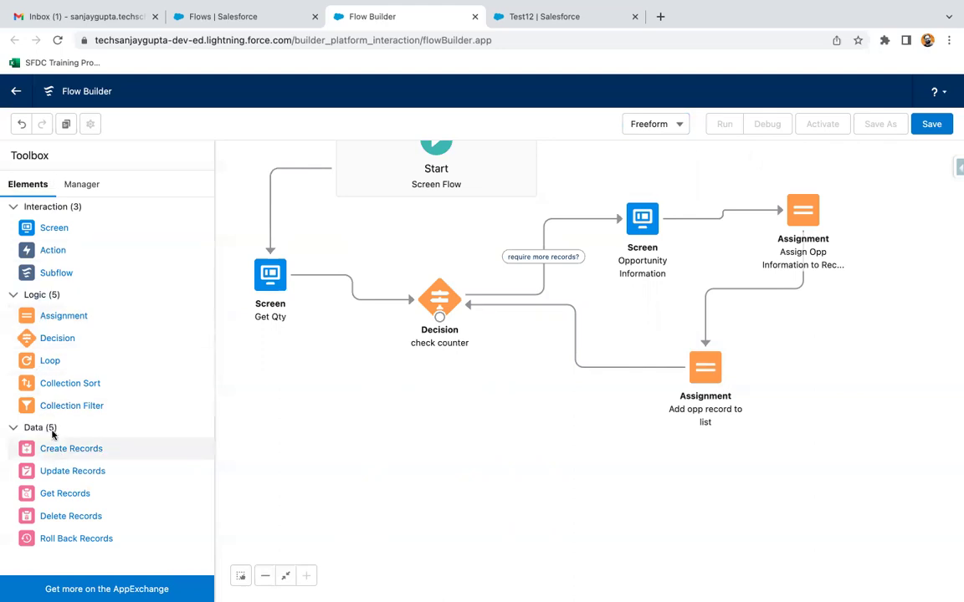
drag(76, 455, 433, 392)
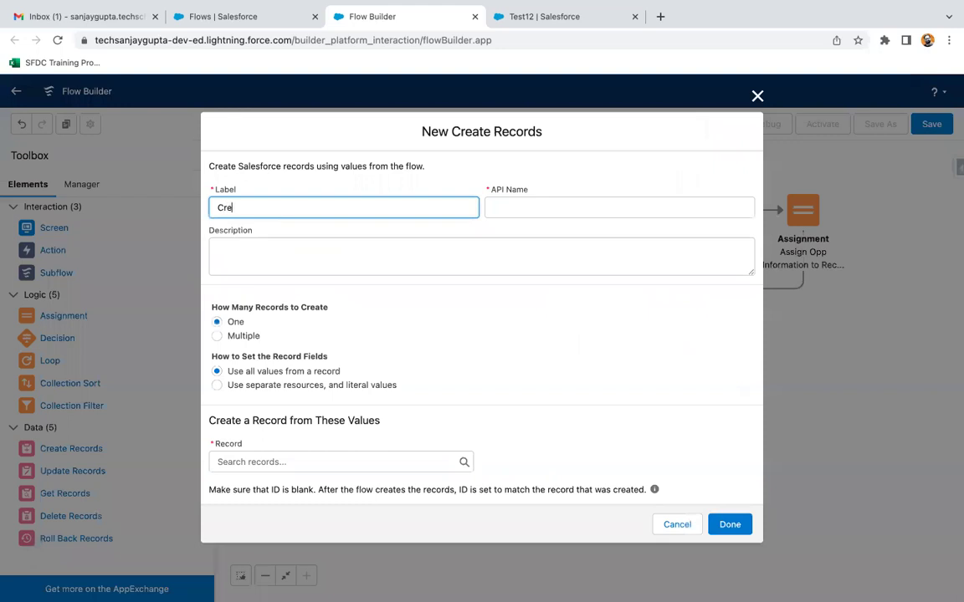
text(Create Opps)
click(352, 323)
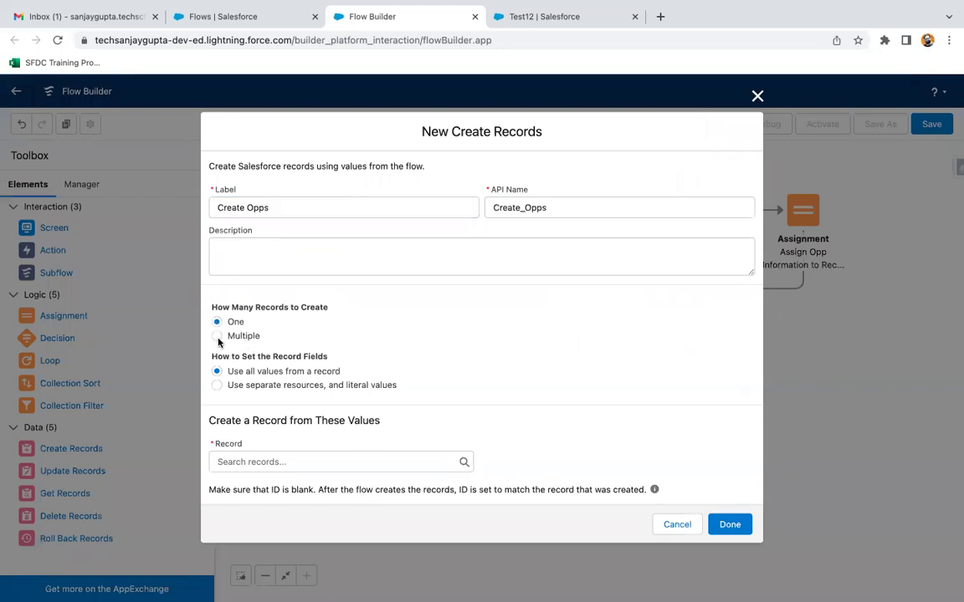
click(217, 337)
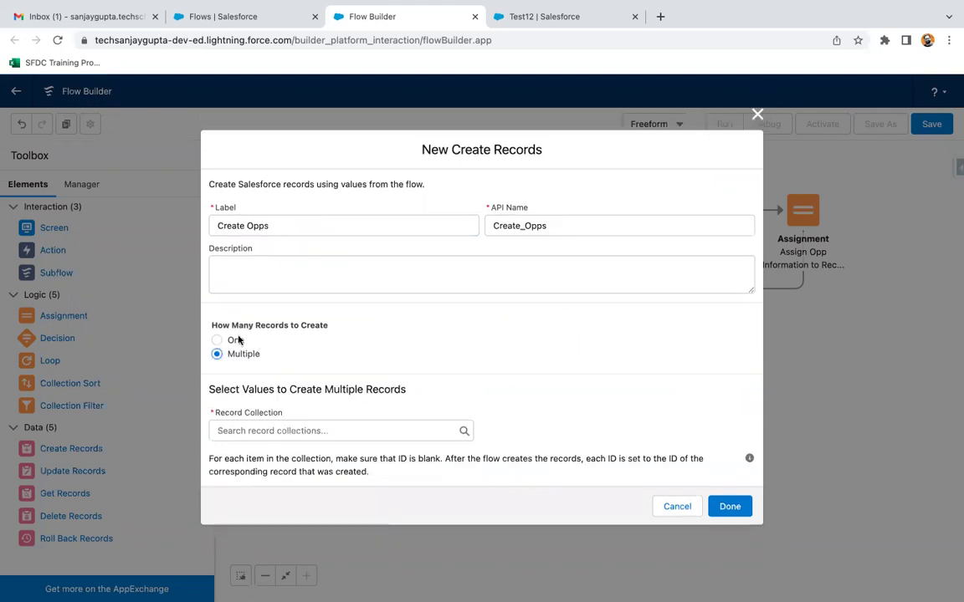
click(259, 429)
click(254, 501)
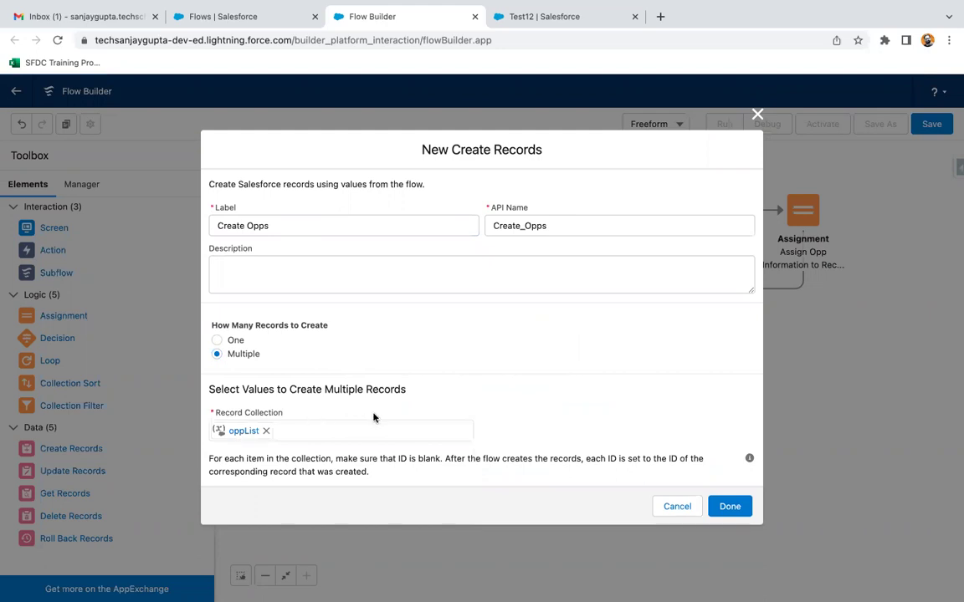
click(725, 506)
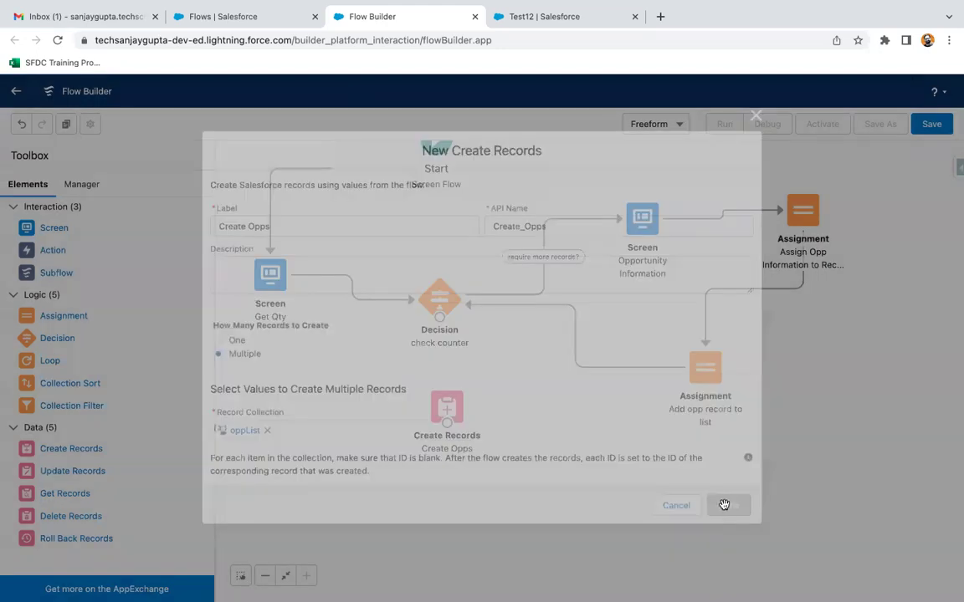
drag(440, 320, 447, 452)
drag(817, 307, 817, 325)
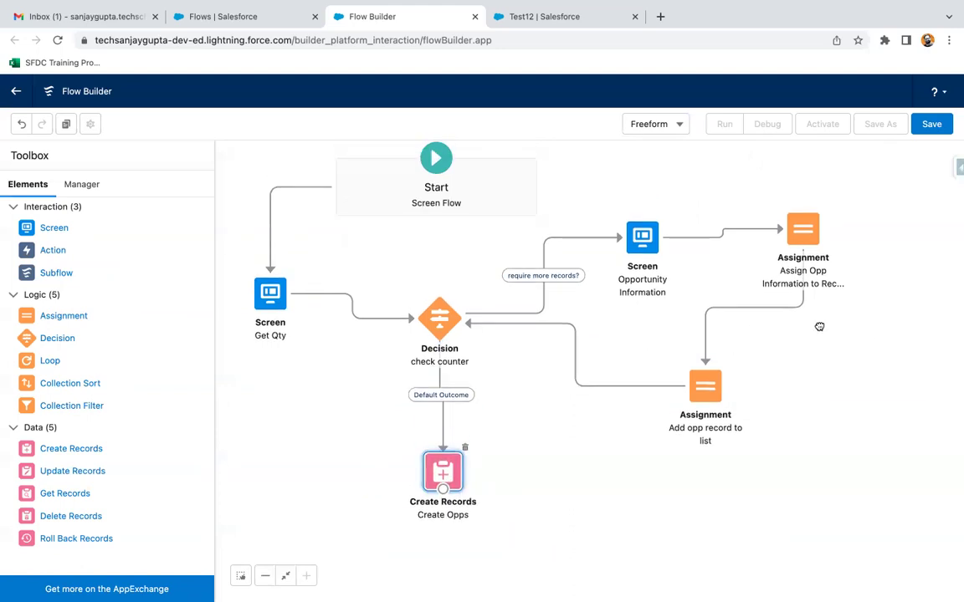
Save the flow as 'Create n opp related to acc' and activate Version 1.
click(932, 123)
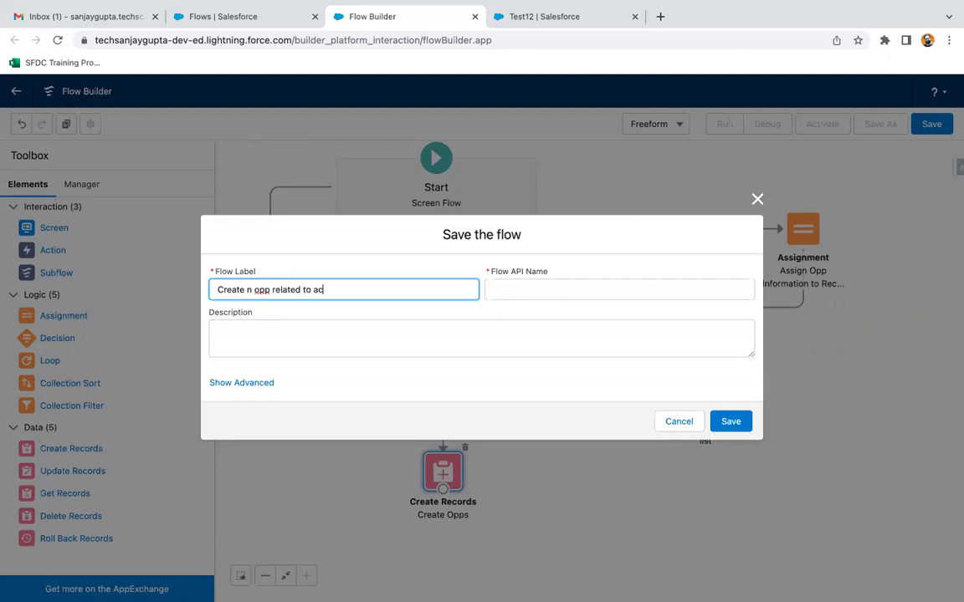
click(378, 386)
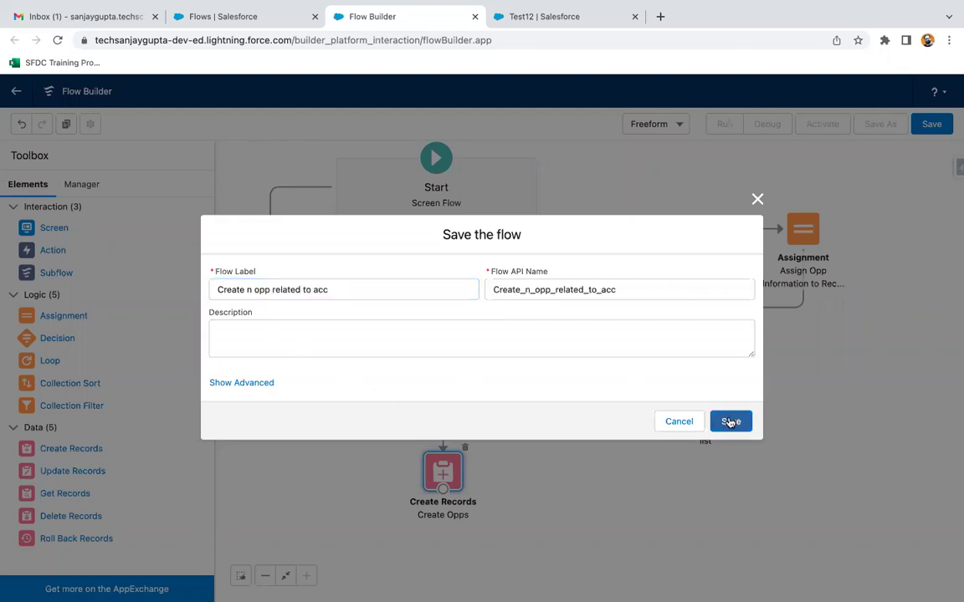
click(730, 422)
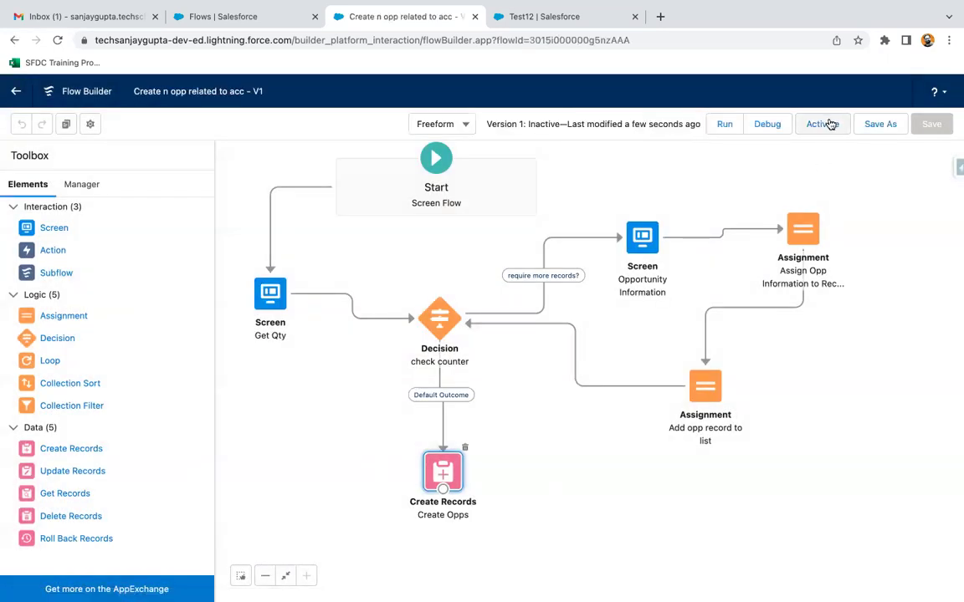
click(823, 124)
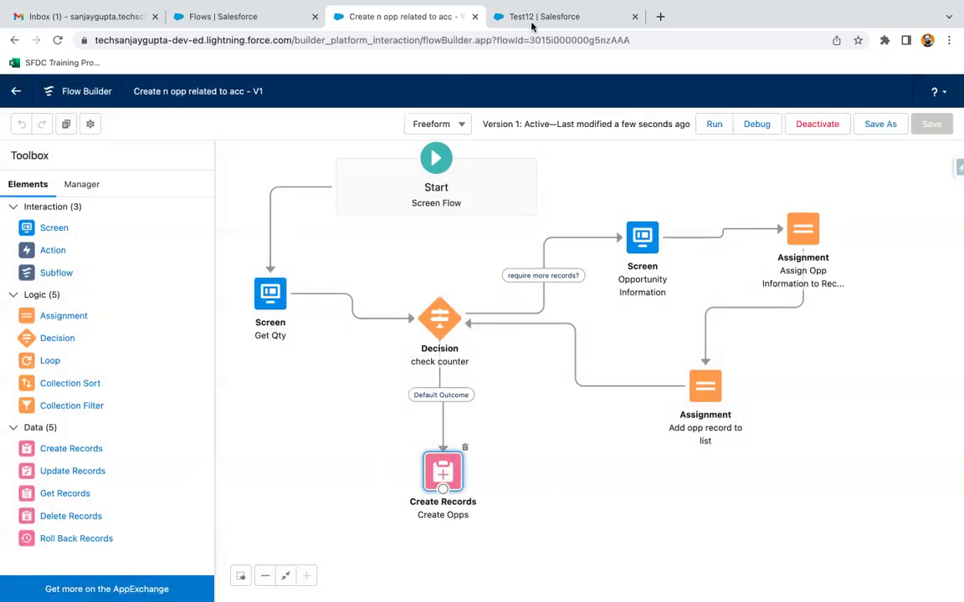
click(542, 16)
Open the Test12 account and choose Edit Page from the setup gear.
click(499, 122)
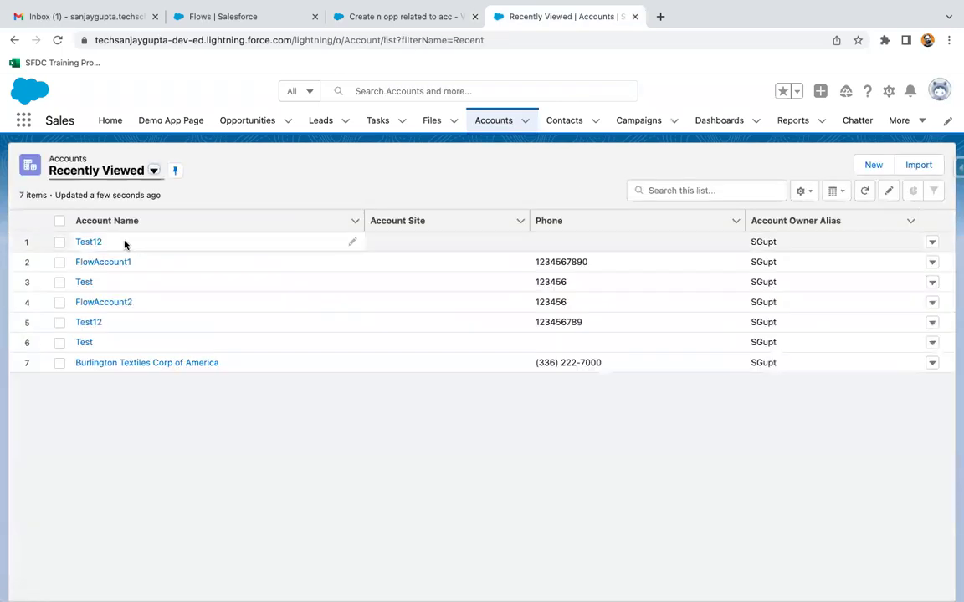
click(123, 242)
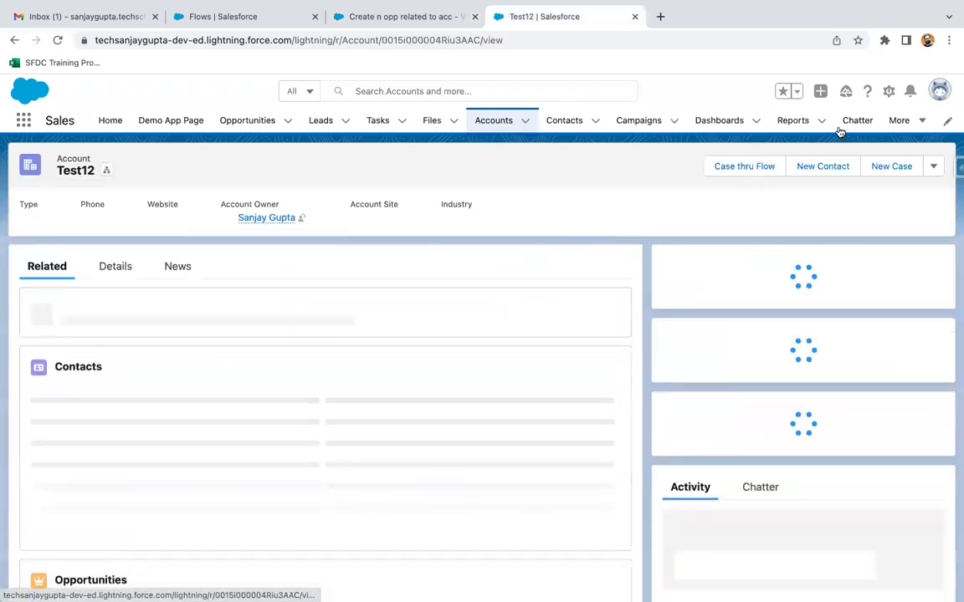
click(886, 93)
click(818, 245)
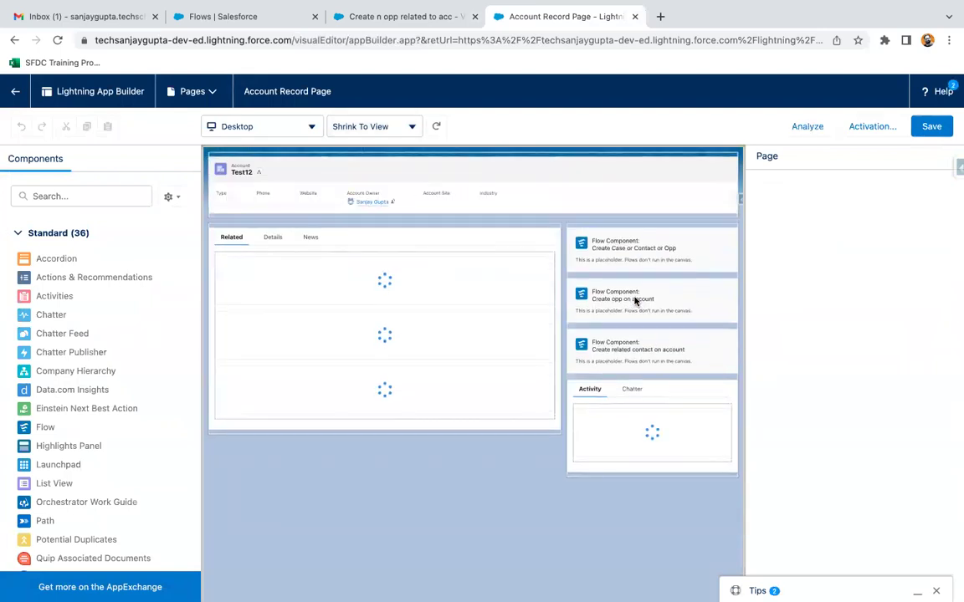
Remove the old Create Case or Contact or Opp flow component from the page.
click(937, 492)
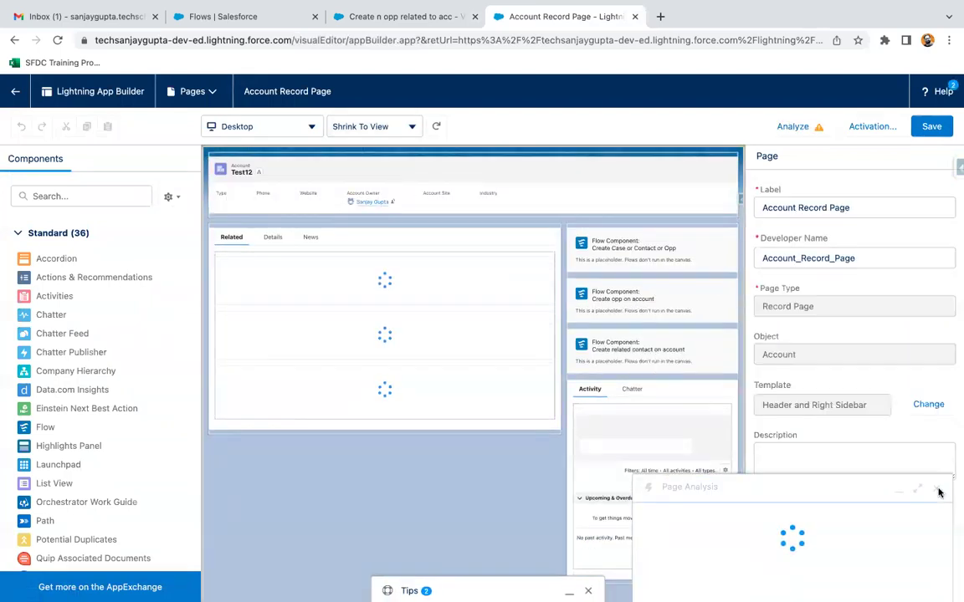
click(937, 314)
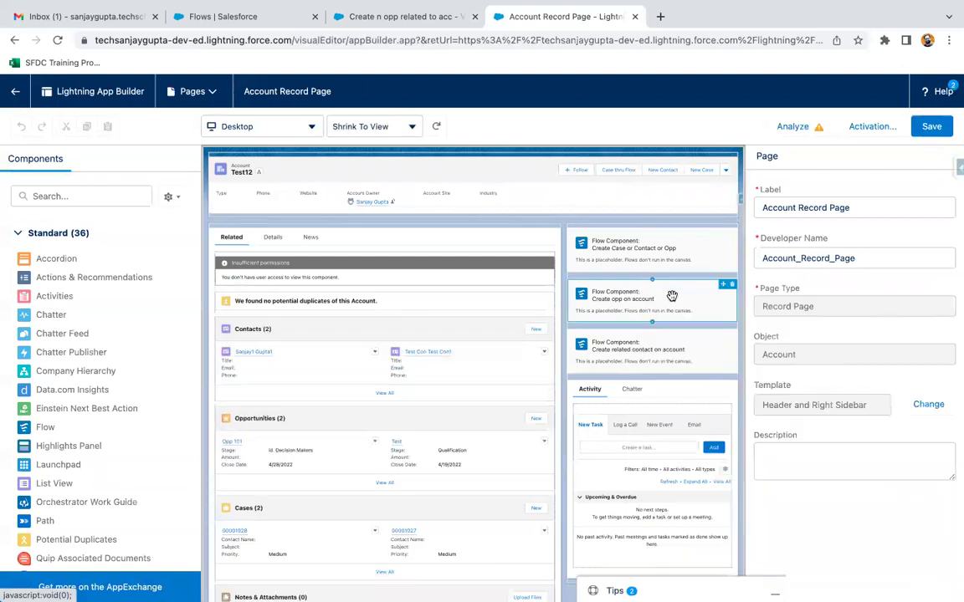
click(660, 244)
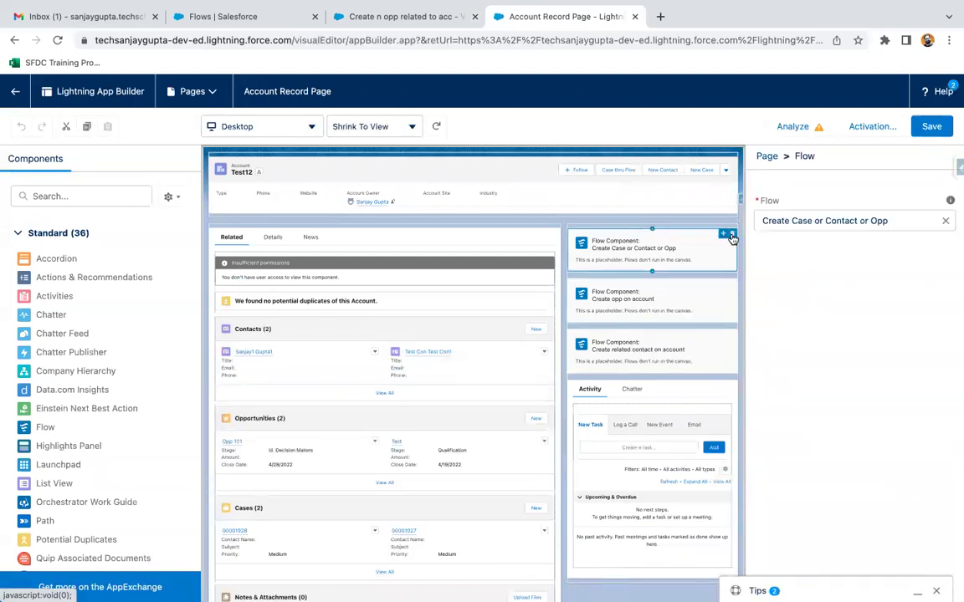
click(731, 235)
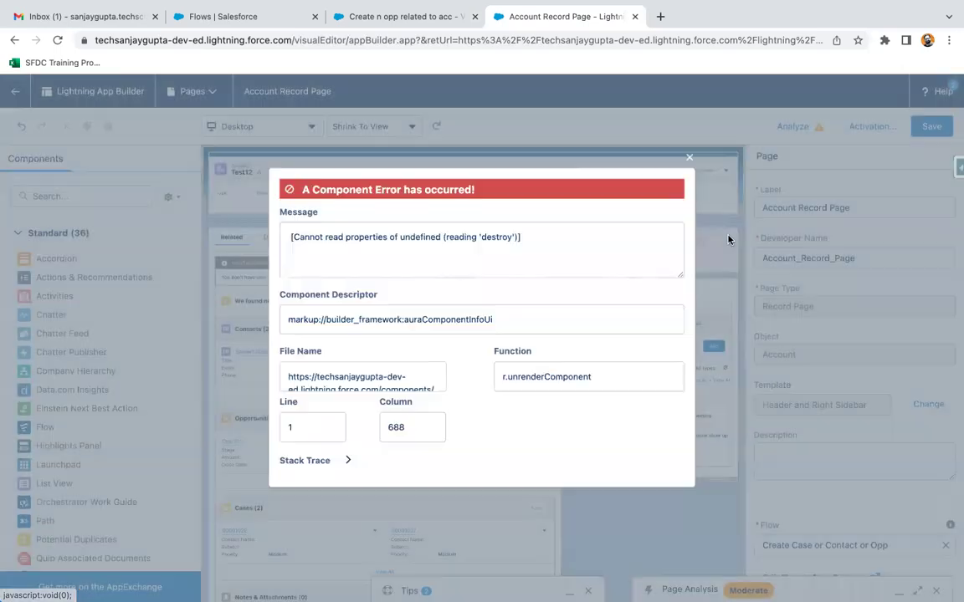
click(690, 159)
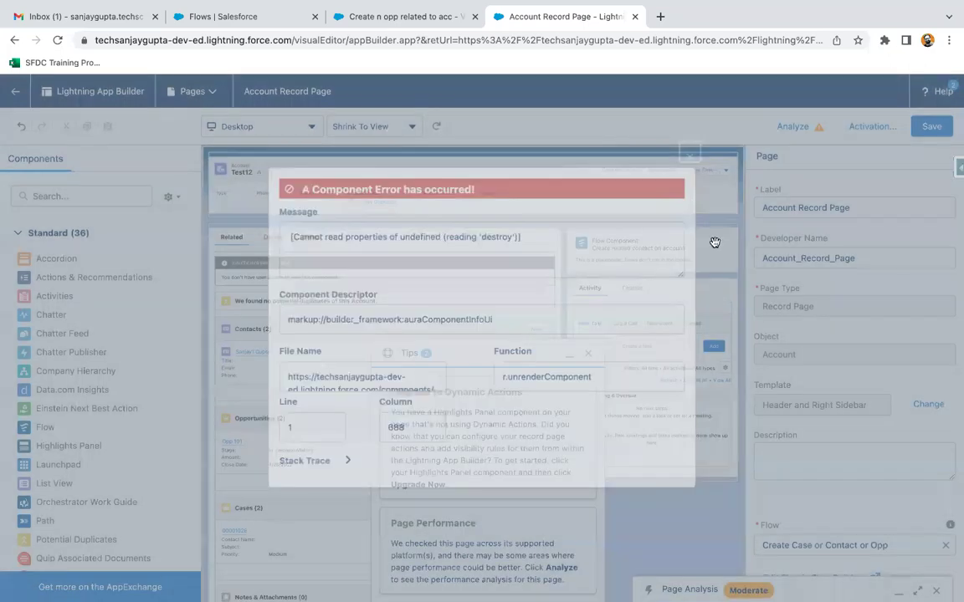
click(588, 353)
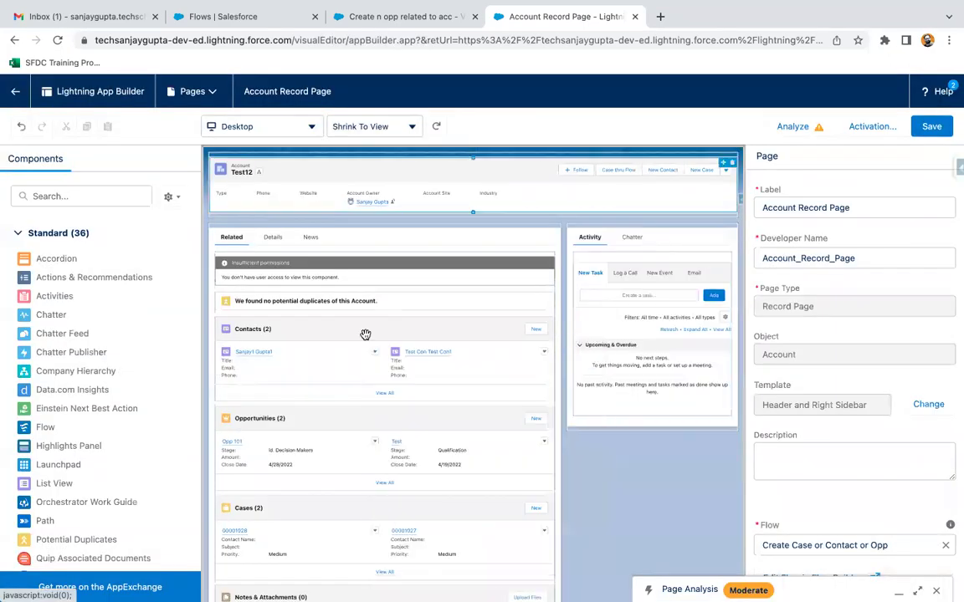
Add a Flow component running 'Create n opp related to acc' with record ID passed, save, and return.
drag(47, 427, 599, 242)
click(790, 267)
click(790, 293)
click(821, 266)
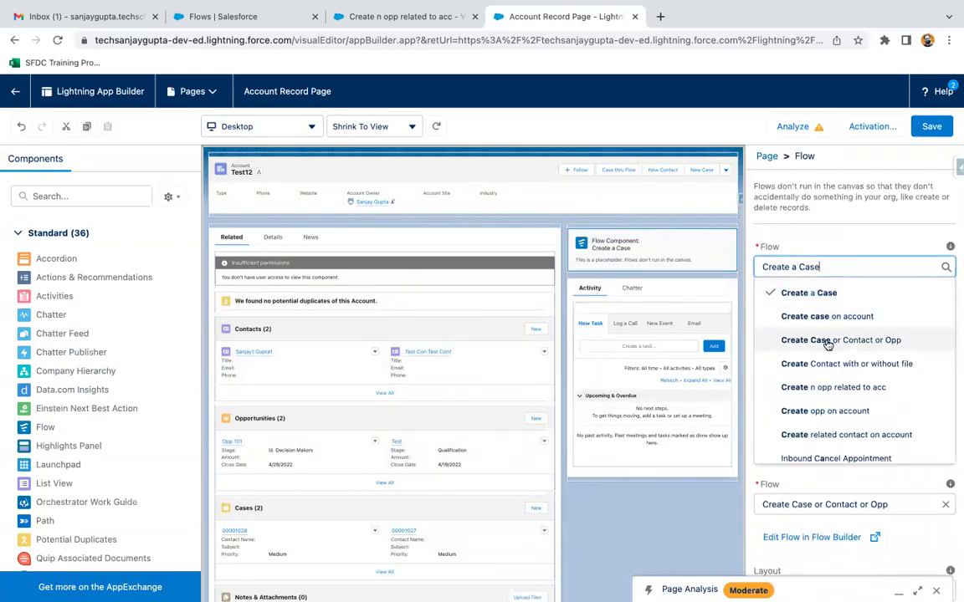
click(851, 389)
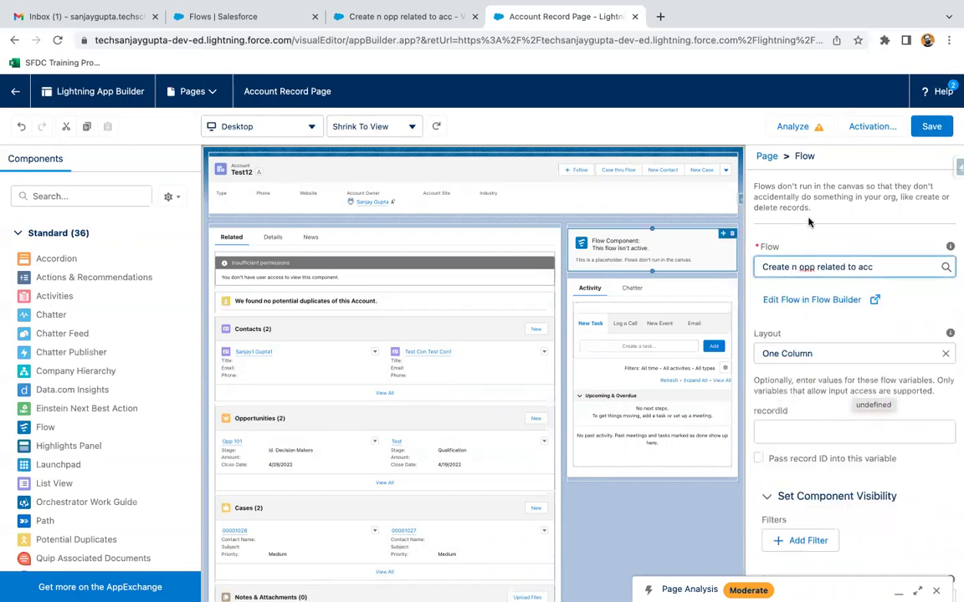
click(759, 460)
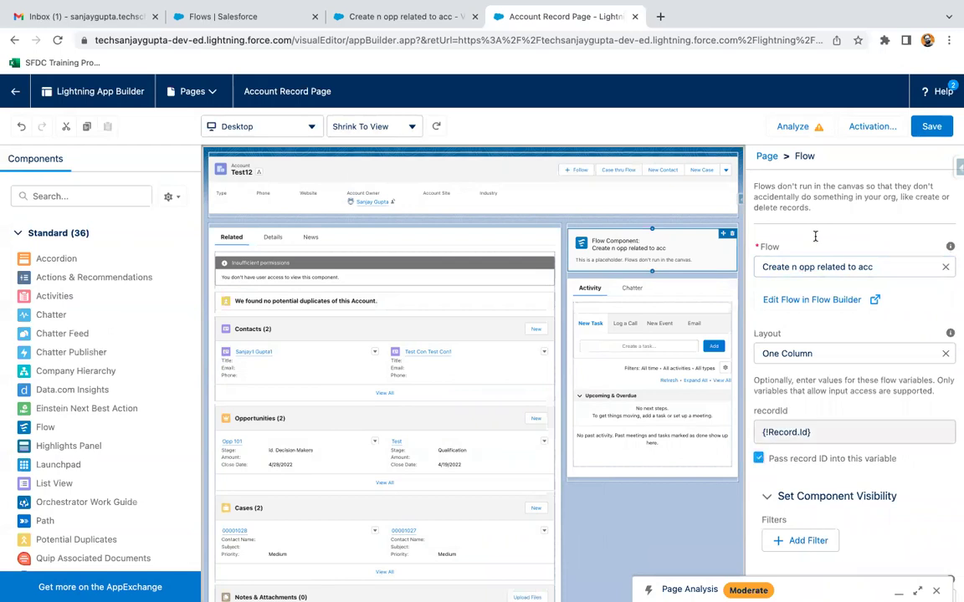
click(931, 126)
click(608, 311)
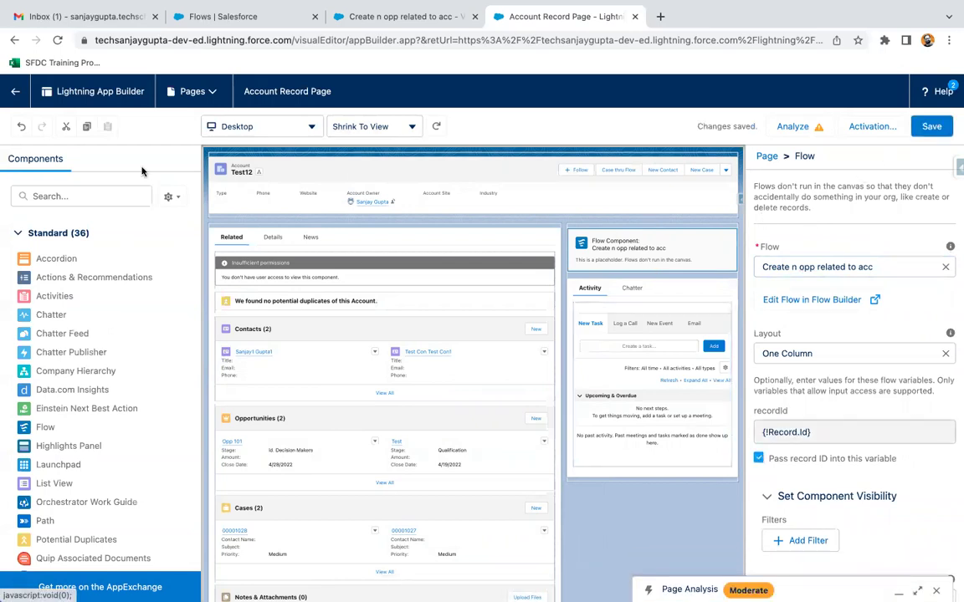
click(15, 91)
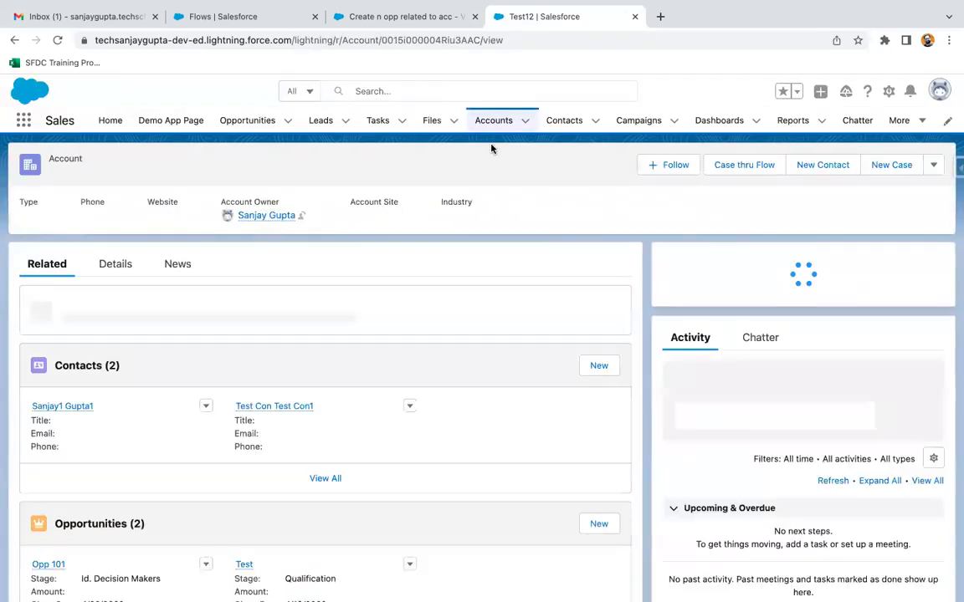
Open the Test account and enter 4 as the number of opportunities in its flow.
click(493, 121)
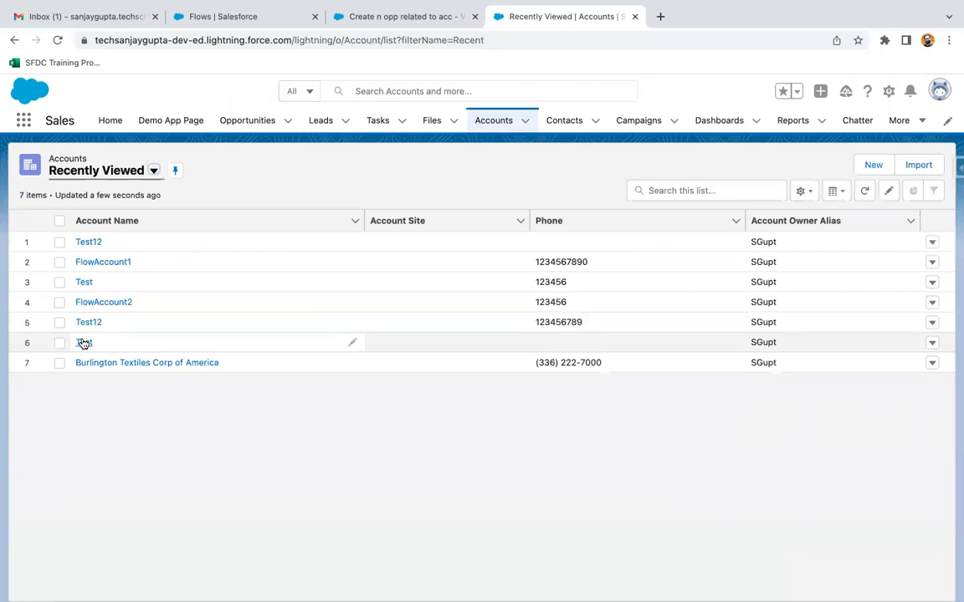
click(83, 343)
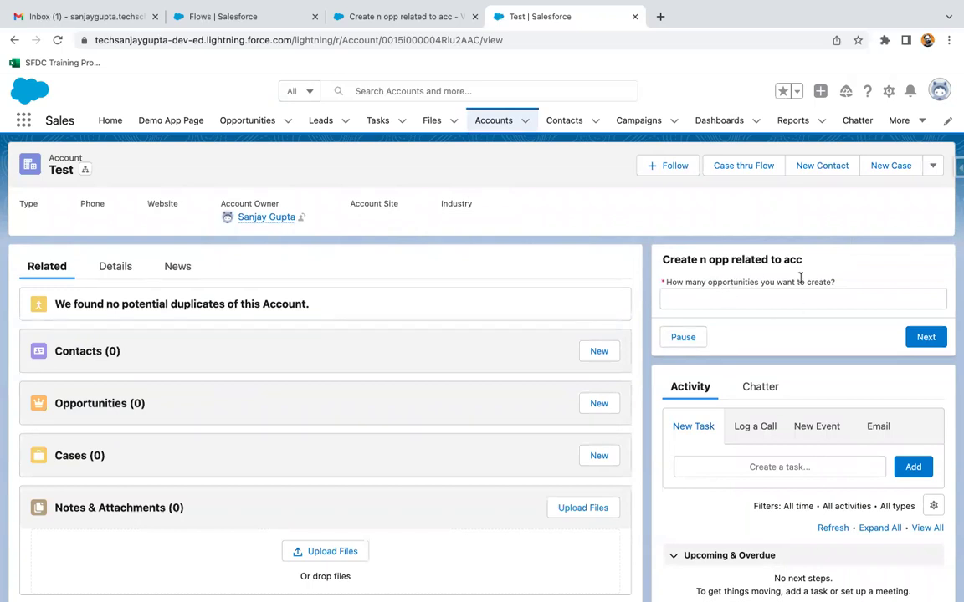
click(741, 298)
click(925, 336)
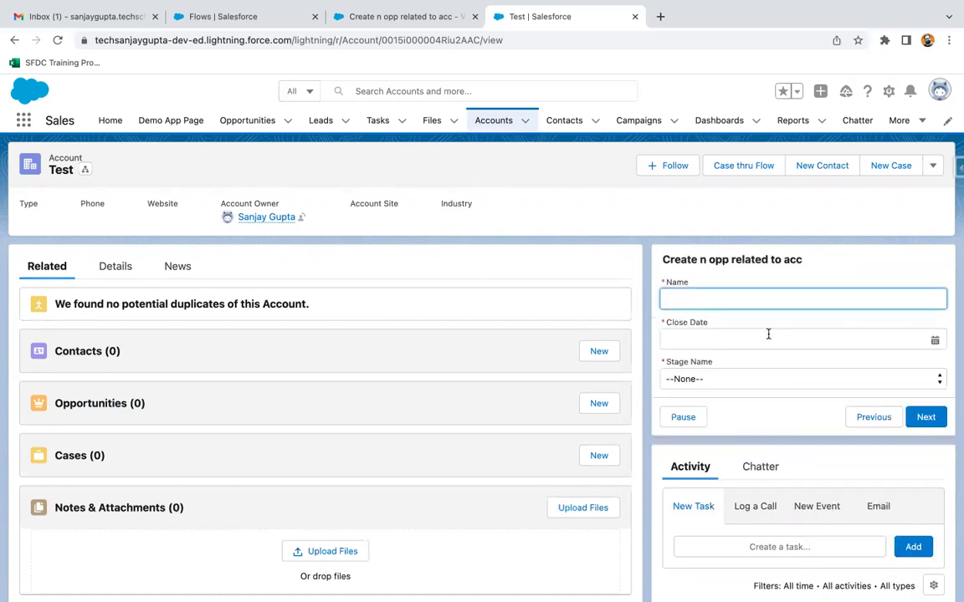
Enter the first opportunity, Opp 201, closing April 27, 2022 at stage Prospecting.
text(Opp )
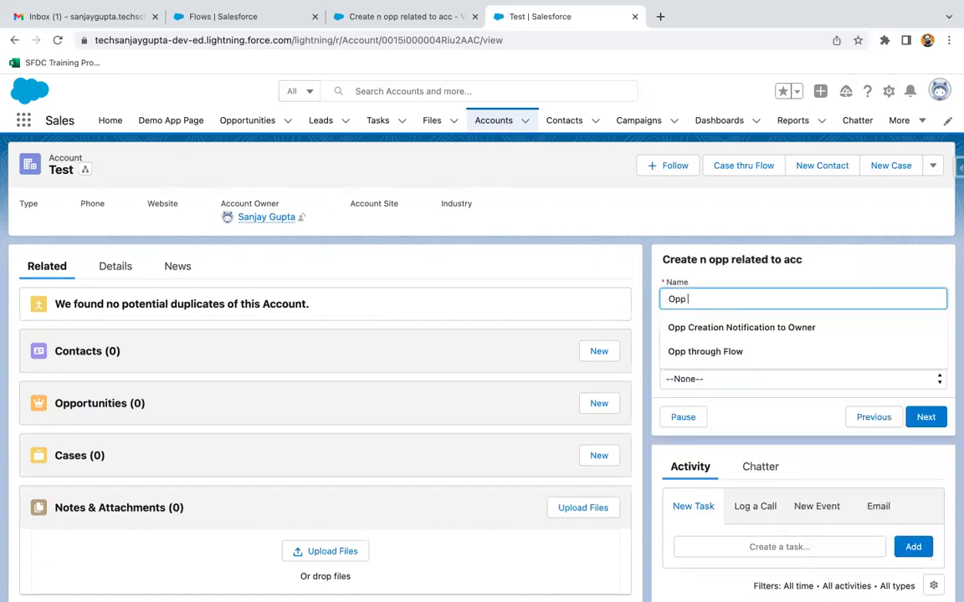
text(201)
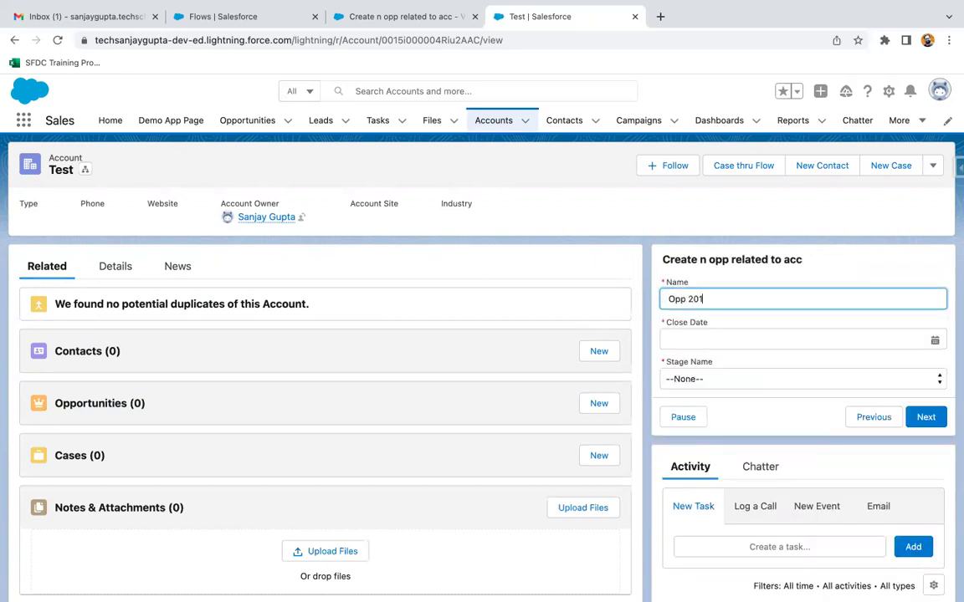
click(669, 339)
click(852, 519)
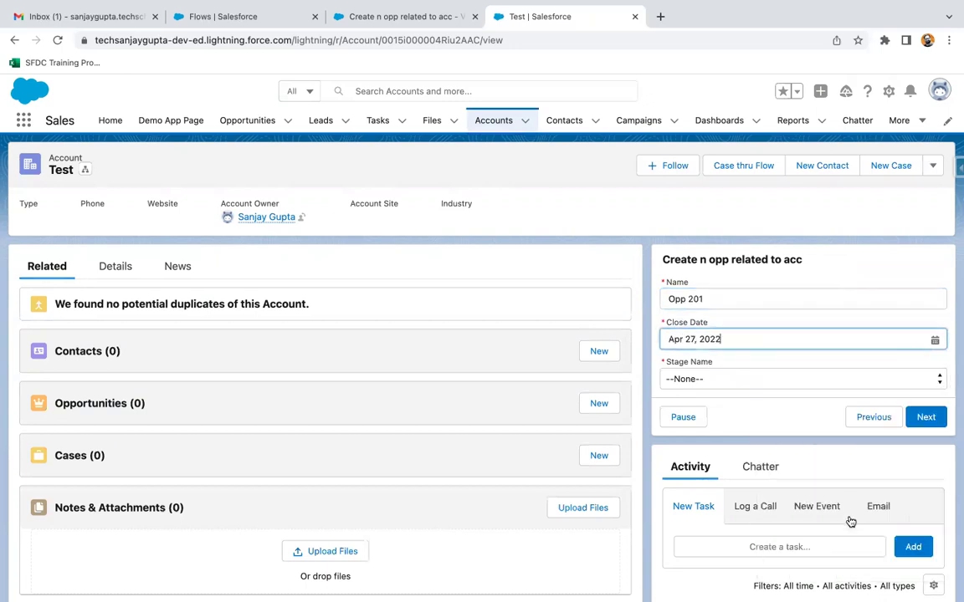
click(736, 380)
click(731, 396)
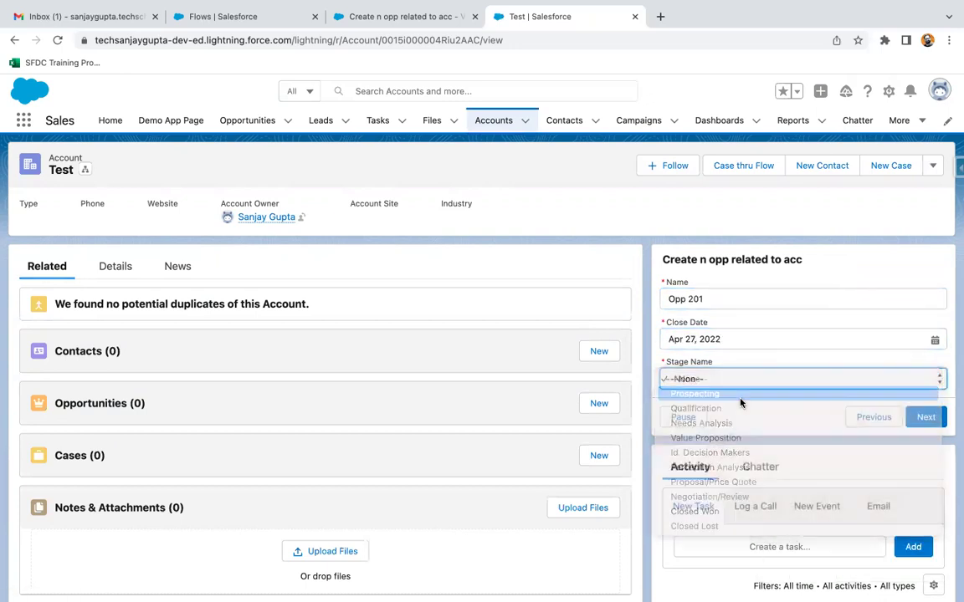
click(921, 418)
Enter Opp 202 with close date April 28, 2022 and stage Qualification.
text(Opp )
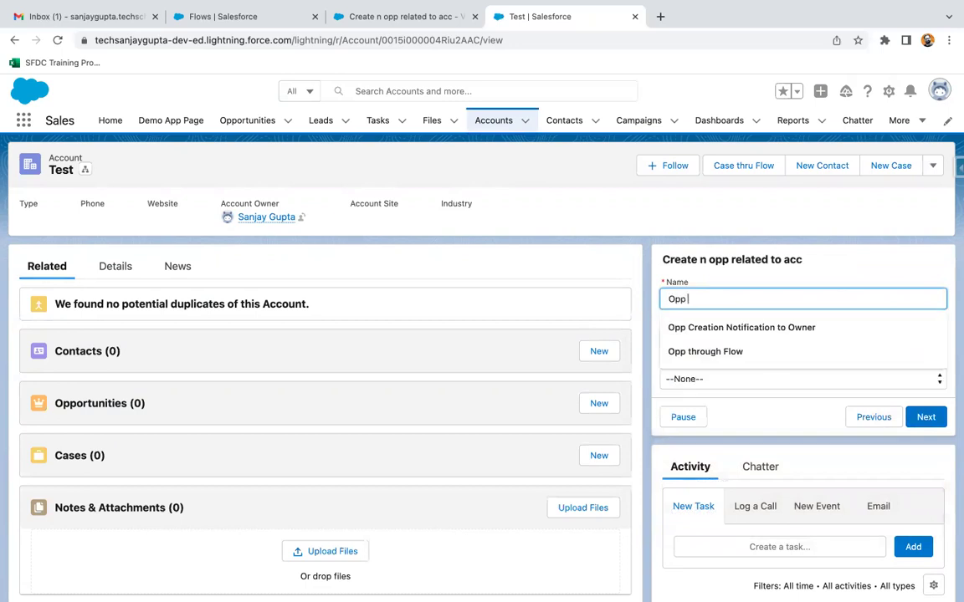
text(202)
click(719, 340)
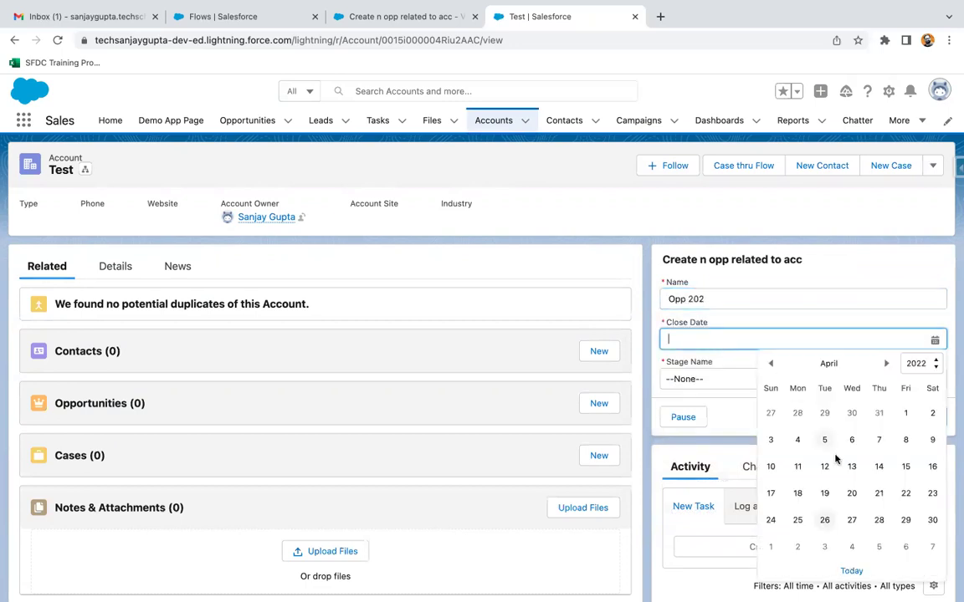
click(879, 520)
click(721, 378)
click(720, 408)
click(921, 416)
Enter Opp 203 with close date April 28, 2022 and stage Prospecting.
click(688, 298)
text(Opp 203)
click(691, 336)
click(878, 520)
click(774, 381)
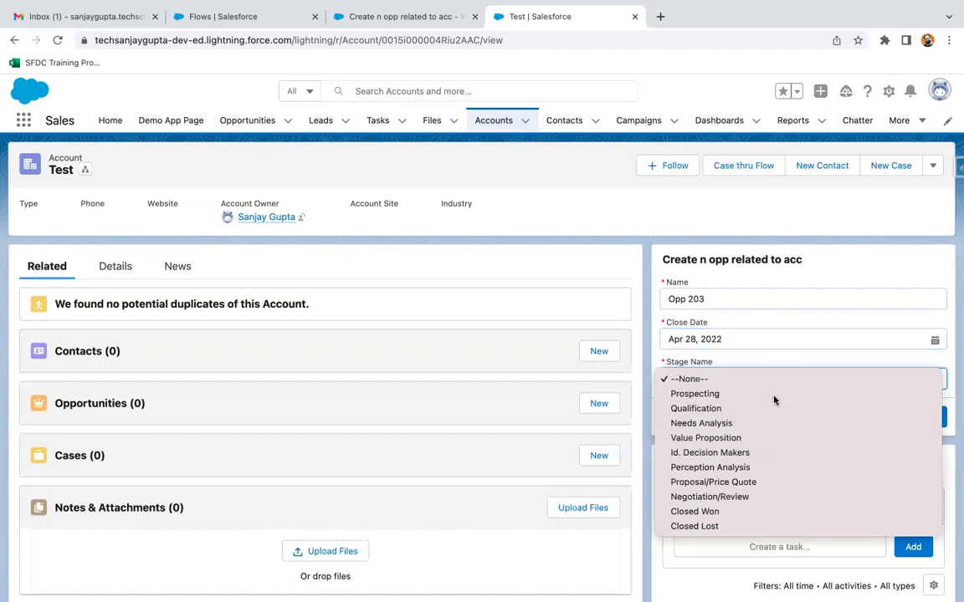
click(774, 394)
click(925, 417)
Enter Opp 204 (April 28, 2022, Qualification), finish the flow, and return to Flow Builder.
click(712, 301)
text(Opp 2034)
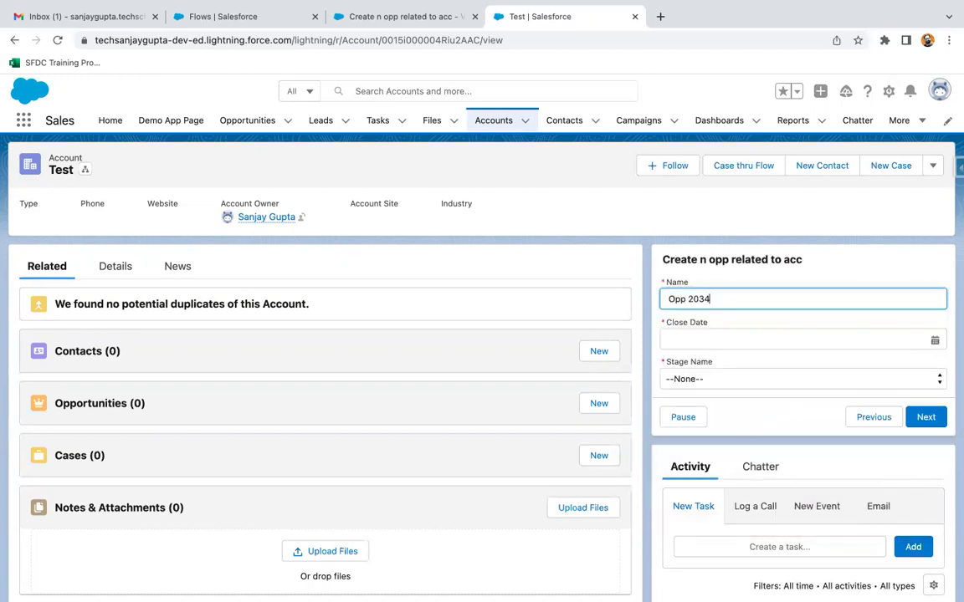
click(702, 333)
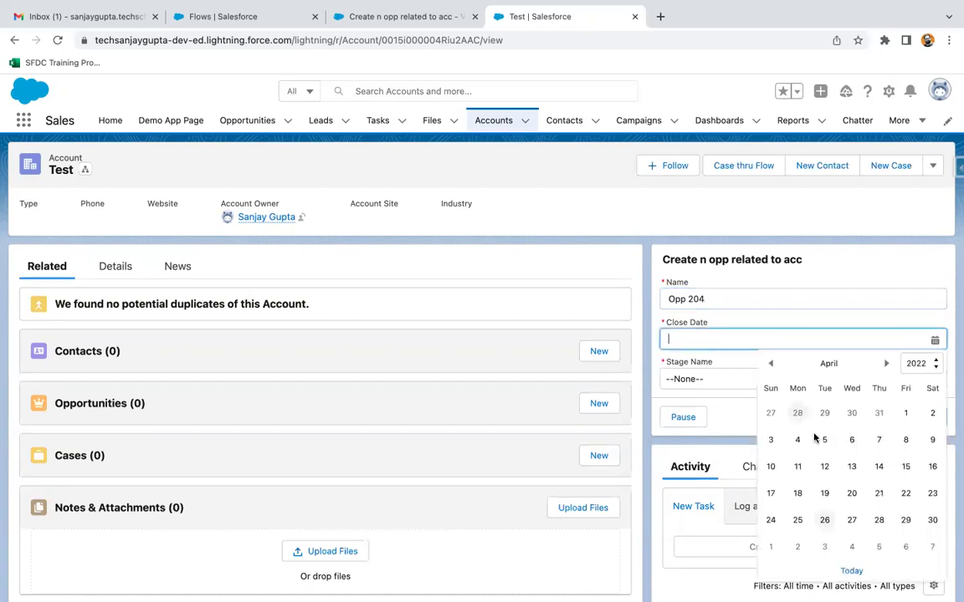
click(879, 519)
click(767, 387)
click(753, 409)
click(925, 418)
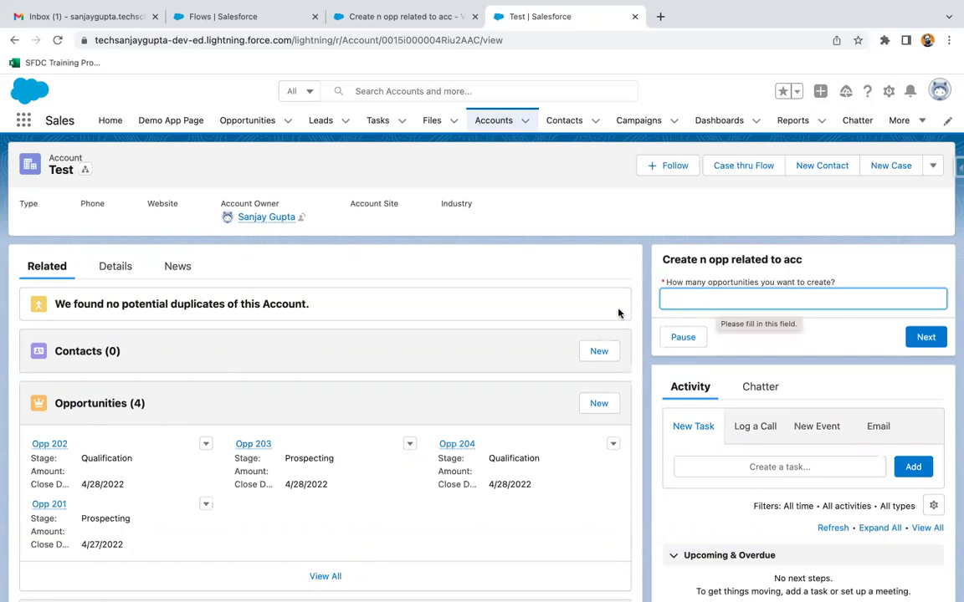
click(362, 17)
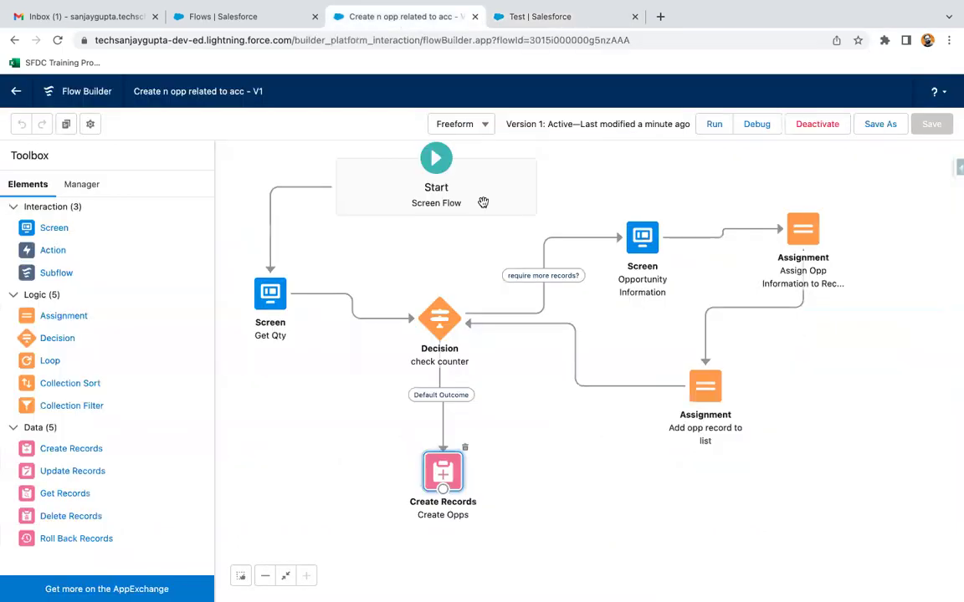